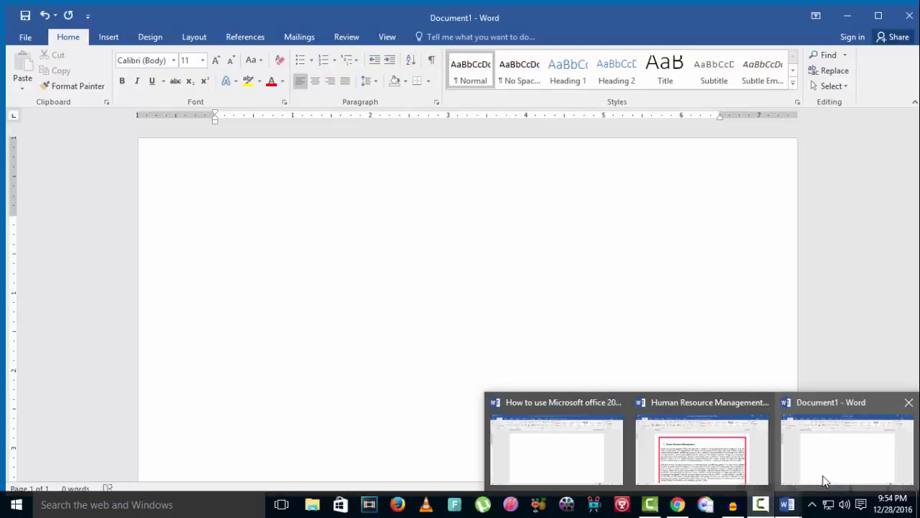
- Open the Human Resource Management document and examine its headings, page border and picture
mouse_move(745, 462)
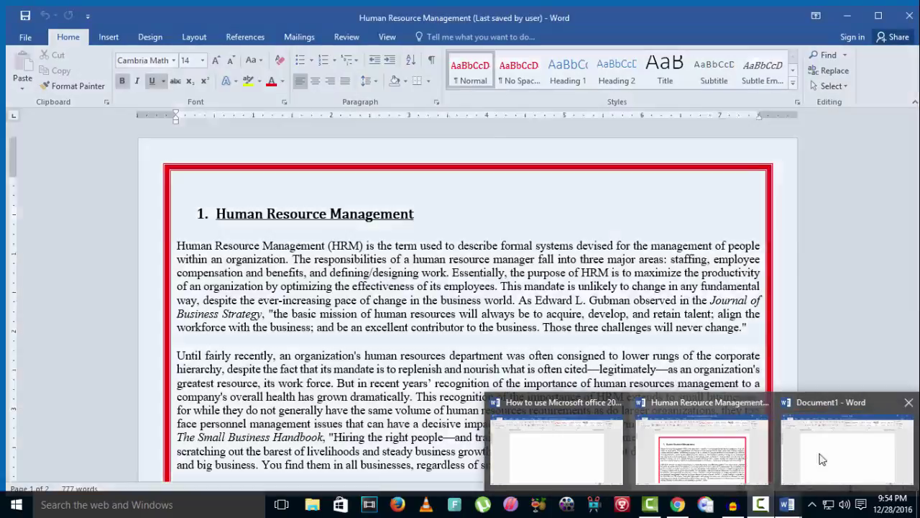
left_click(822, 455)
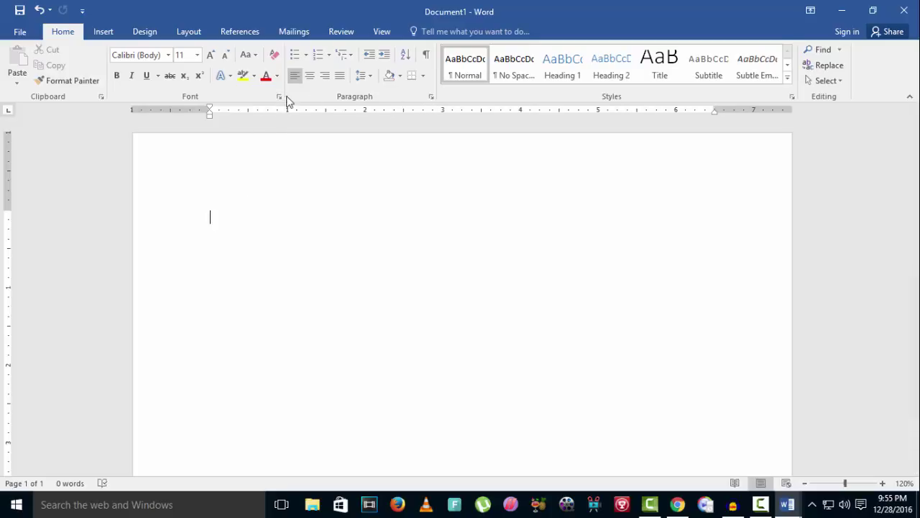
left_click(787, 504)
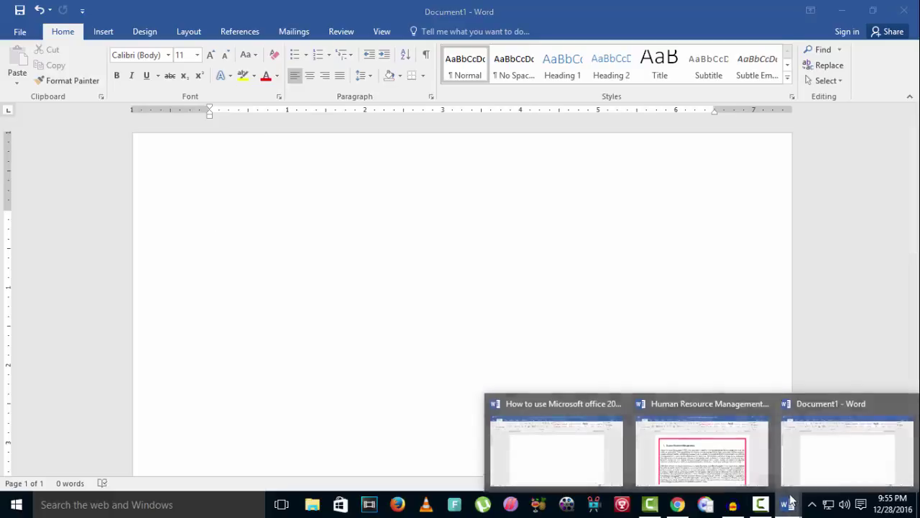
left_click(760, 444)
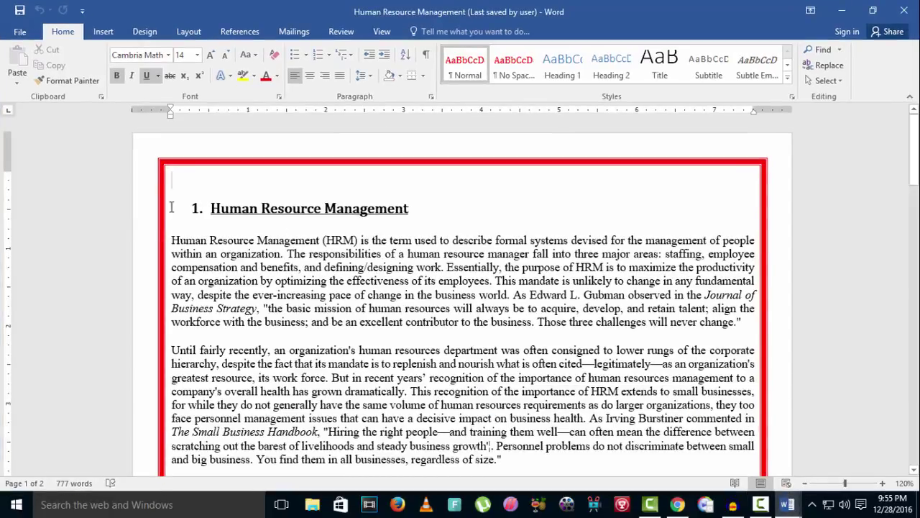
left_click(286, 208)
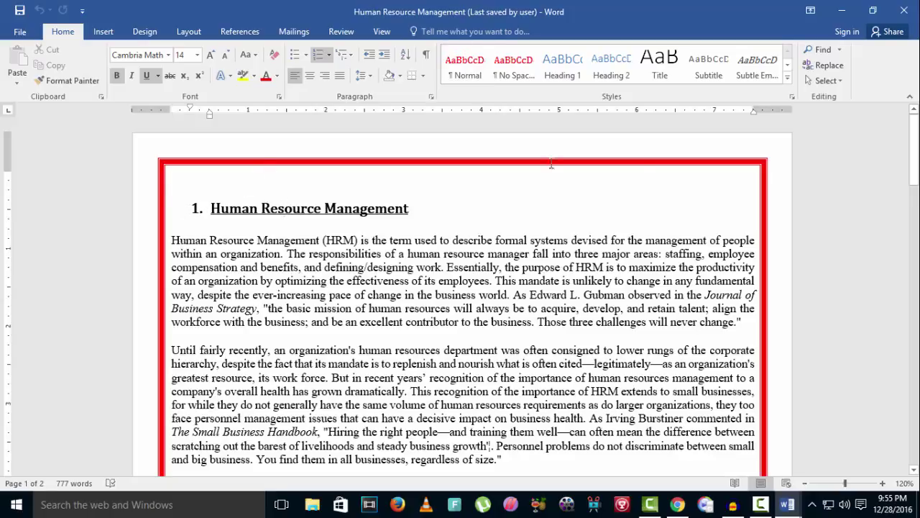
scroll(186, 244, "down", 13)
scroll(186, 245, "up", 6)
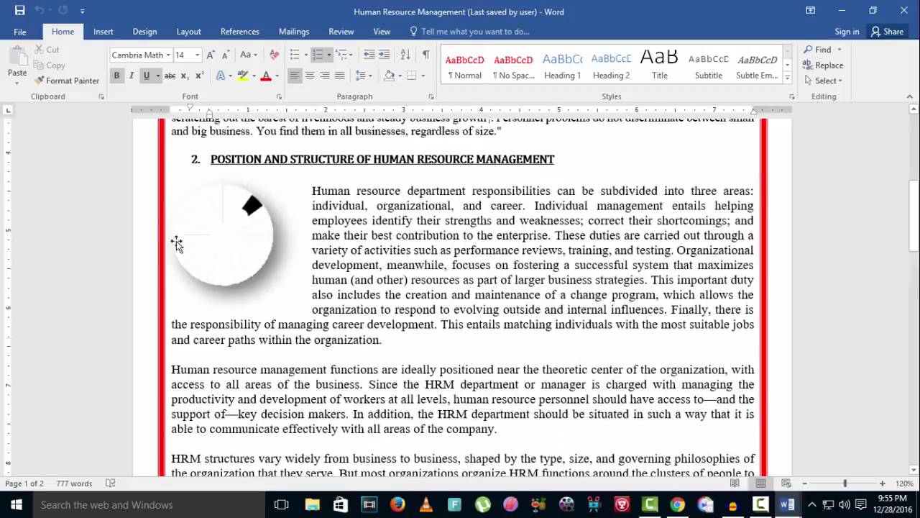
left_click(199, 241)
left_click_drag(915, 215, 915, 147)
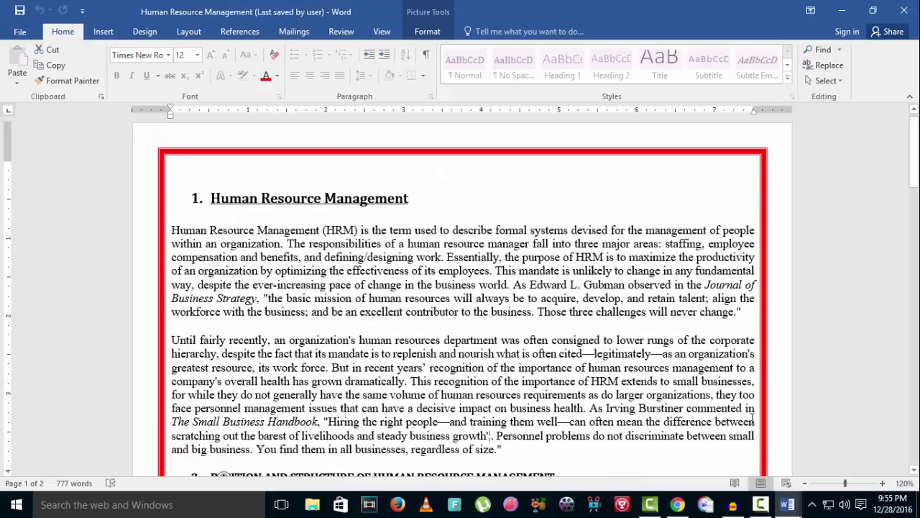
- Switch back to the blank Document1 with the basic text formatting commands shown
mouse_move(787, 504)
left_click(802, 451)
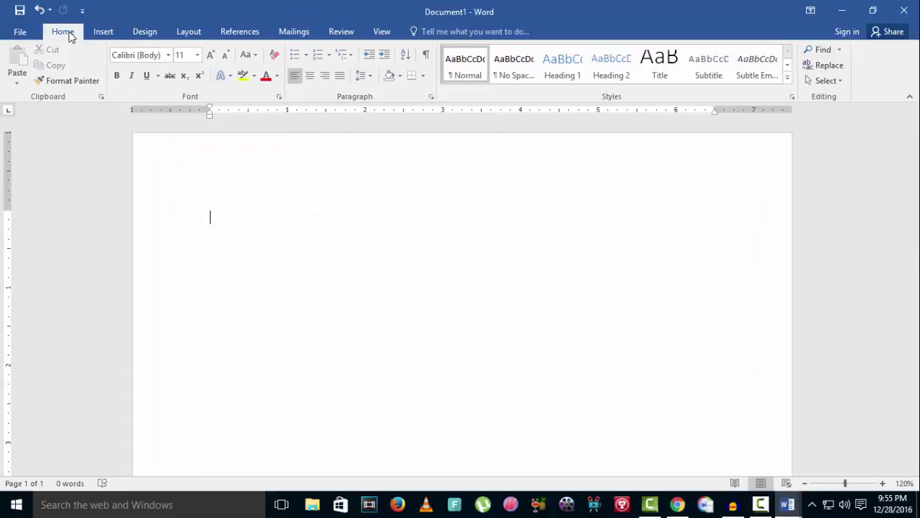
left_click(100, 32)
left_click(69, 33)
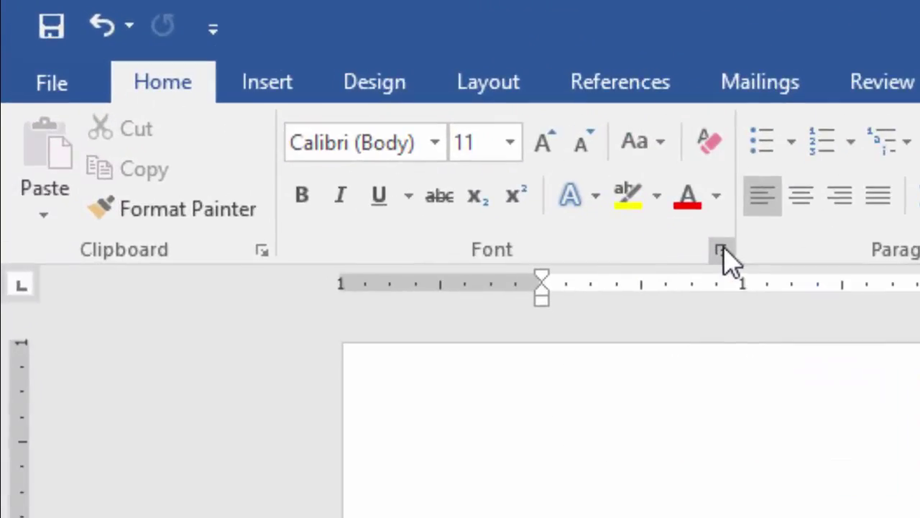
- Examine the Font dialog's font colour, character spacing and position options, and close it without changes
left_click(722, 250)
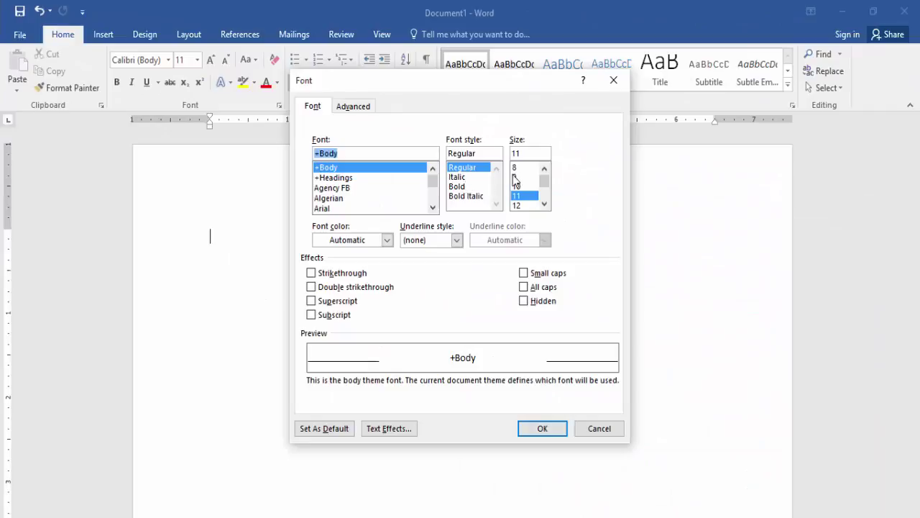
left_click(387, 241)
left_click(391, 244)
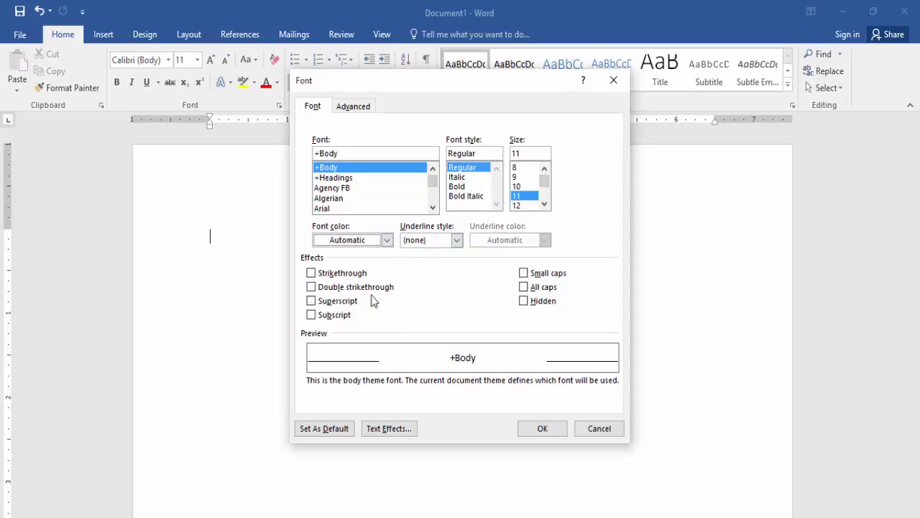
left_click(364, 106)
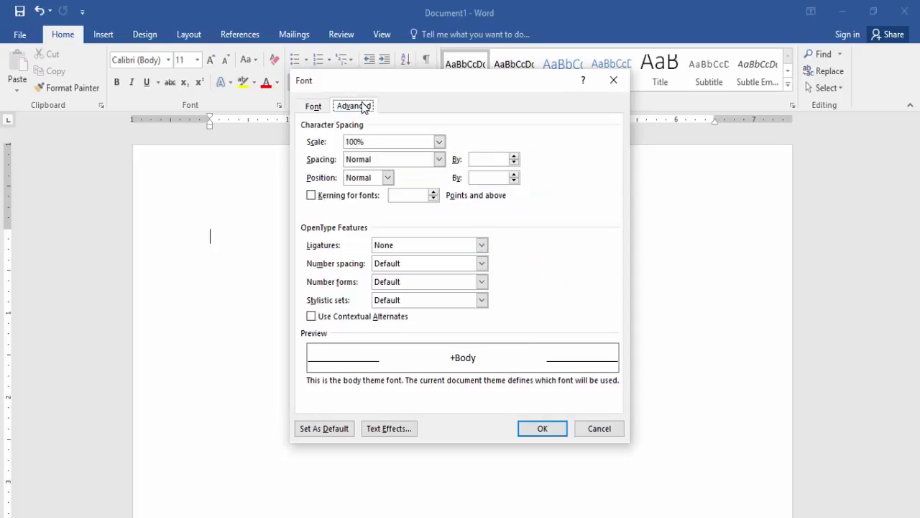
left_click(385, 160)
left_click(384, 168)
left_click(385, 178)
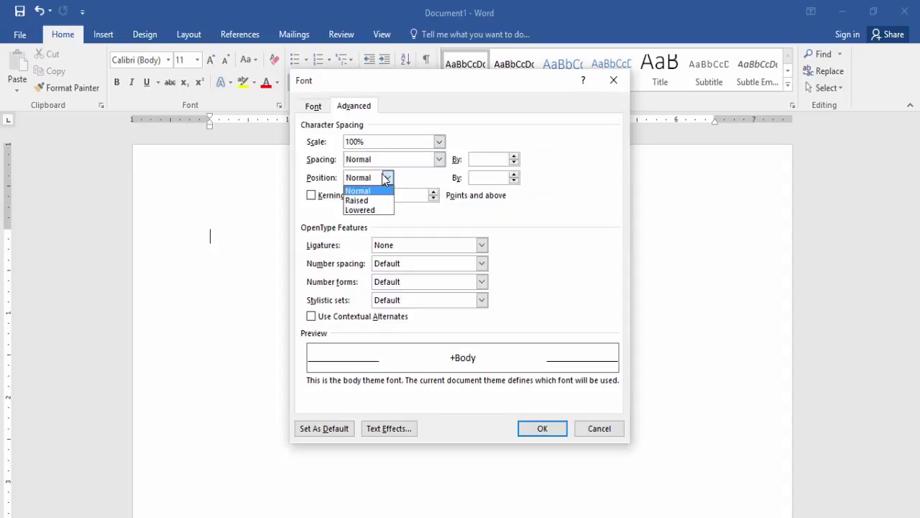
left_click(385, 178)
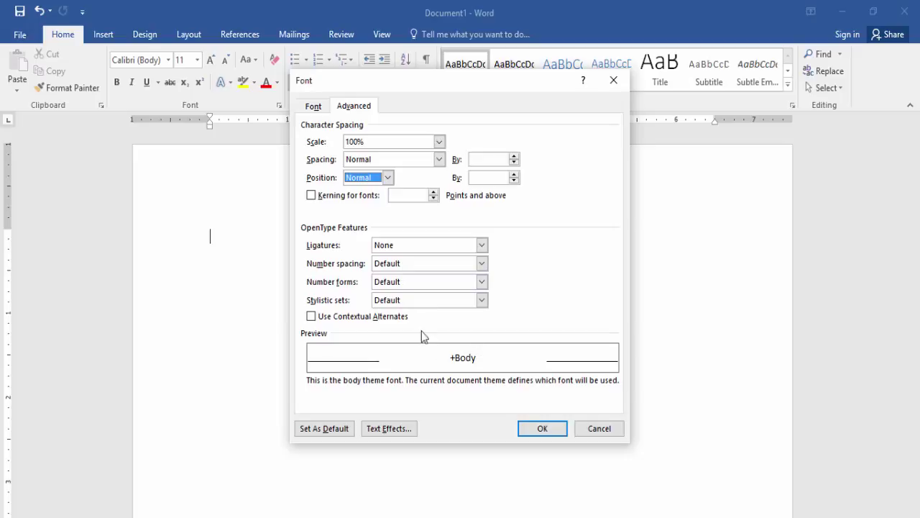
left_click(322, 108)
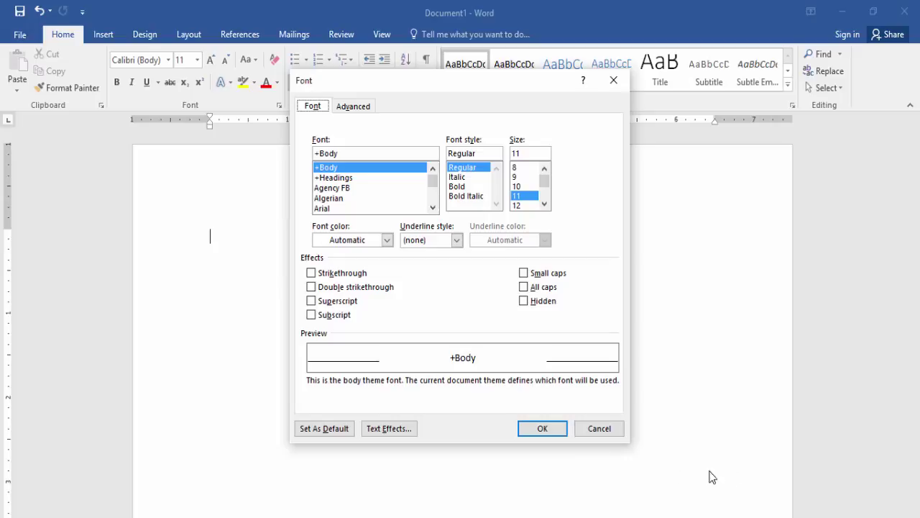
left_click(599, 430)
- Compare the font colour palette with the settings in the Font dialog, leaving everything unchanged
left_click(278, 82)
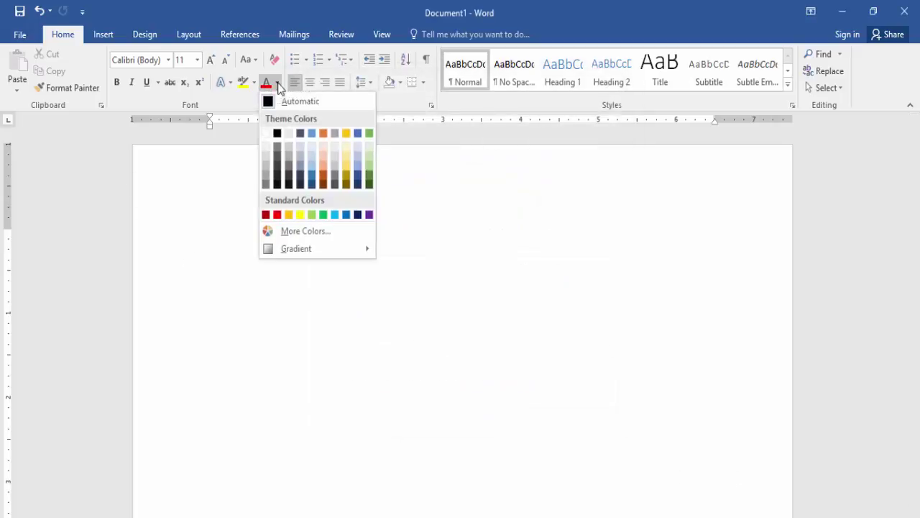
left_click(278, 83)
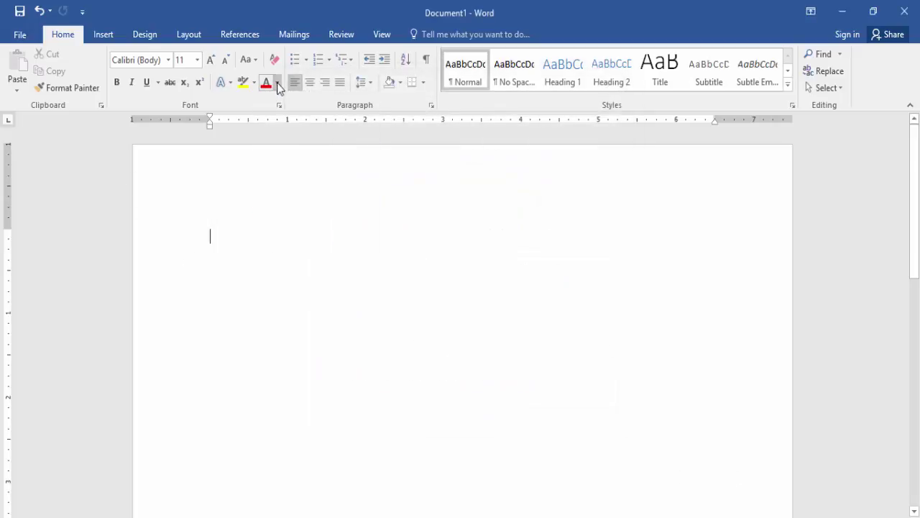
left_click(279, 105)
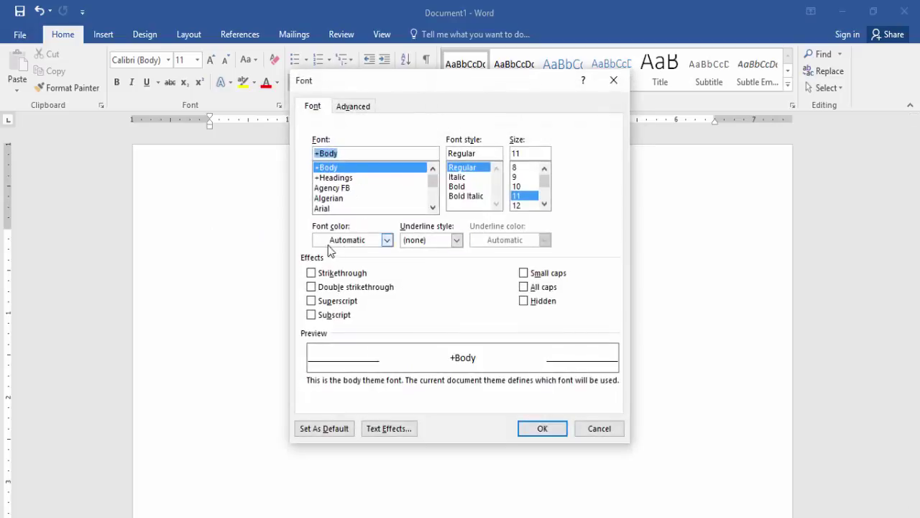
left_click(599, 429)
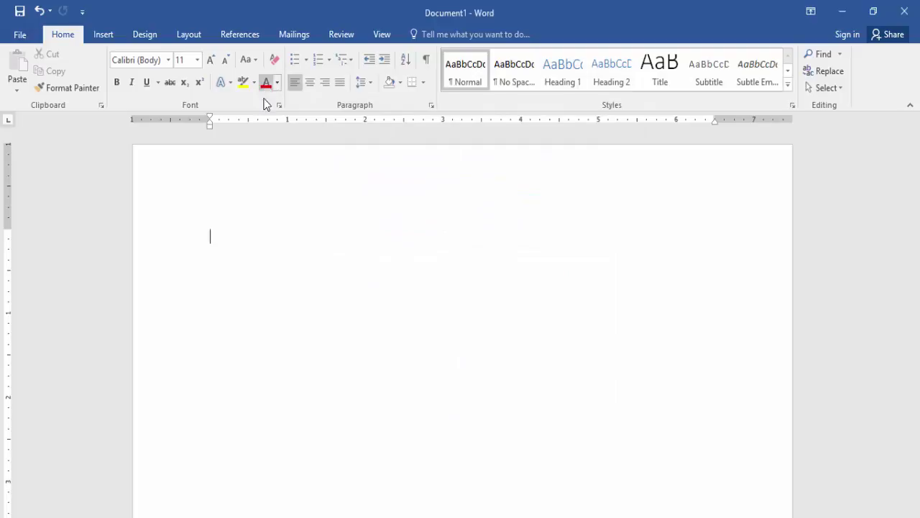
left_click(277, 84)
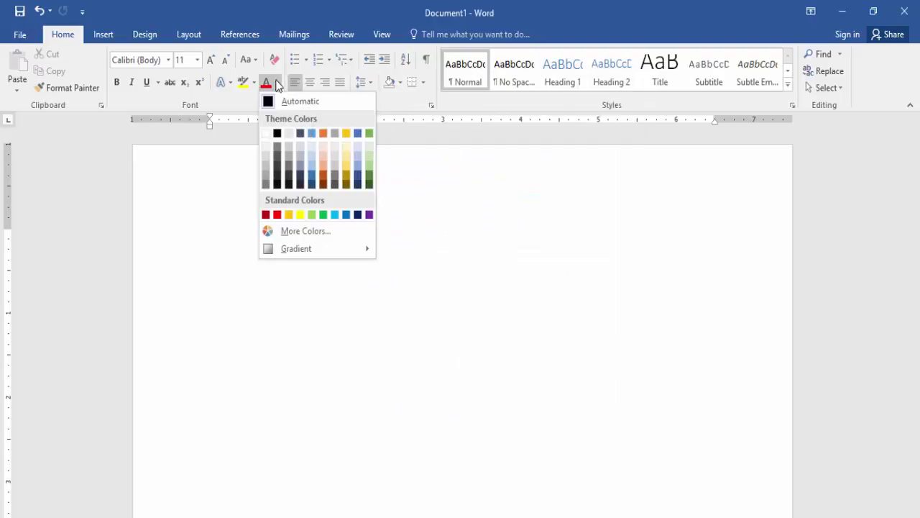
left_click(274, 83)
- Set the +Body font, Regular style, size 11 as the default font
left_click(279, 105)
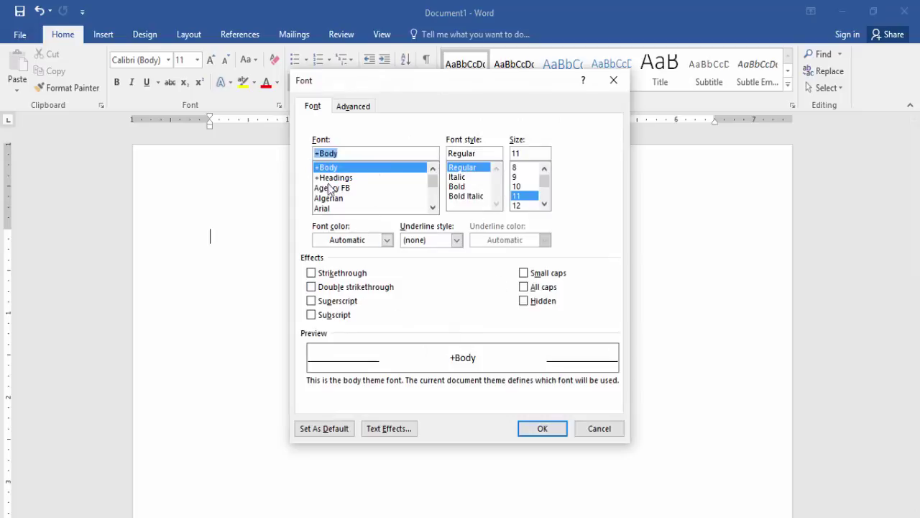
left_click(331, 428)
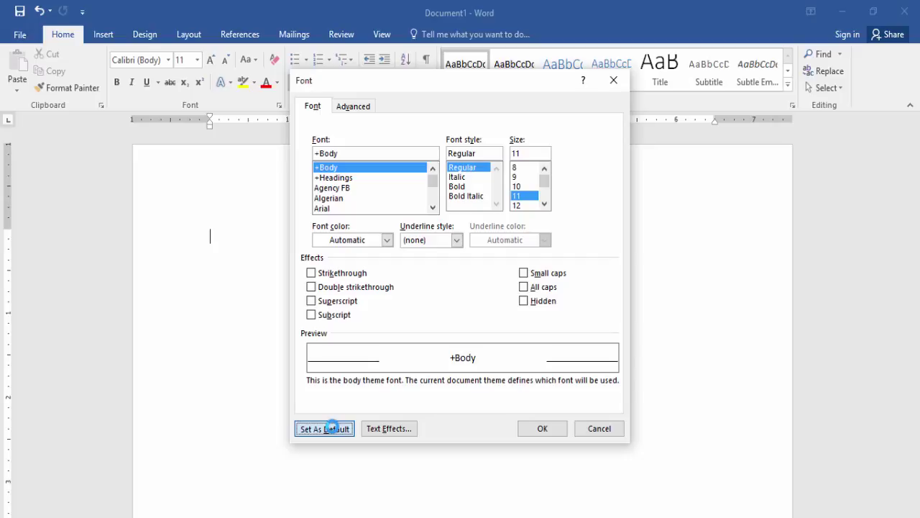
- Enter the test text "asdsadfsdaf" in the blank document and delete it again
type("asdsadfsdaf")
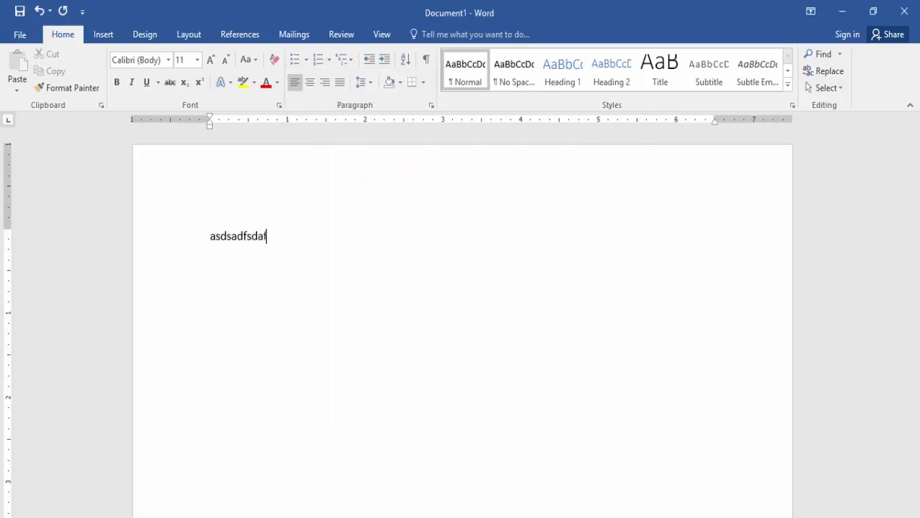
key("BackSpace")
key("BackSpace")
key("BackSpace")
key("BackSpace")
key("BackSpace")
key("BackSpace")
key("BackSpace")
key("BackSpace")
key("BackSpace")
key("BackSpace")
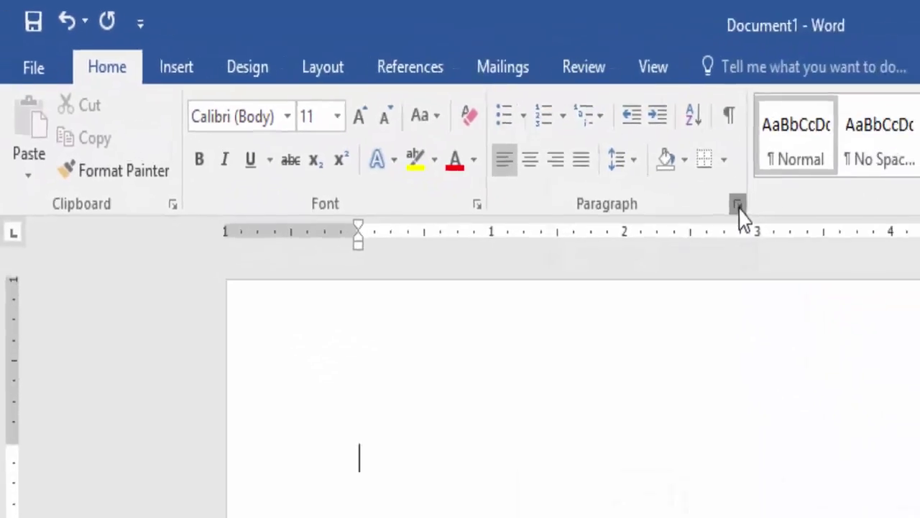
- Examine the paragraph alignment, outline level and line spacing choices in the Paragraph dialog
left_click(891, 256)
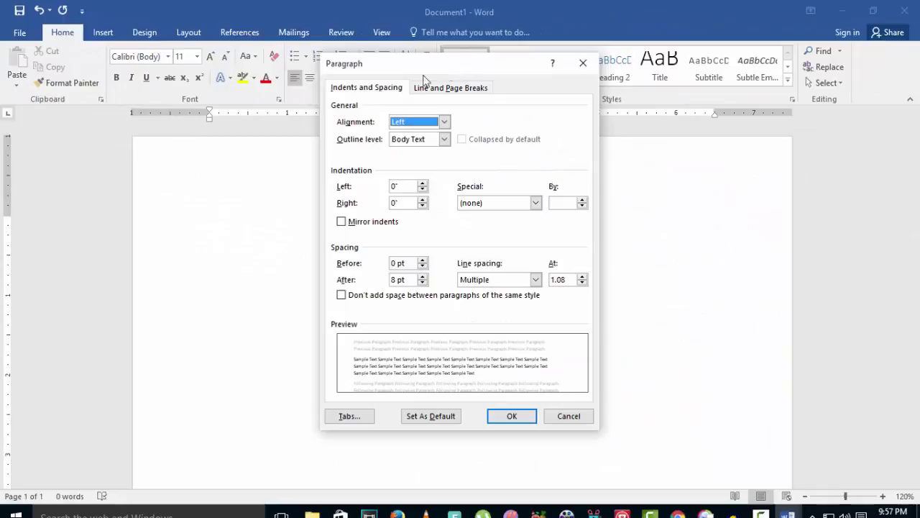
left_click_drag(385, 61, 384, 128)
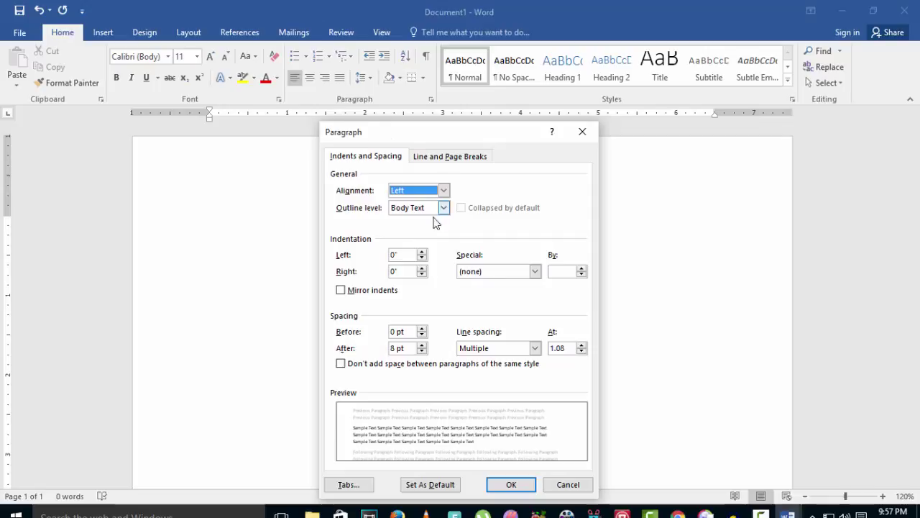
left_click_drag(451, 128, 451, 64)
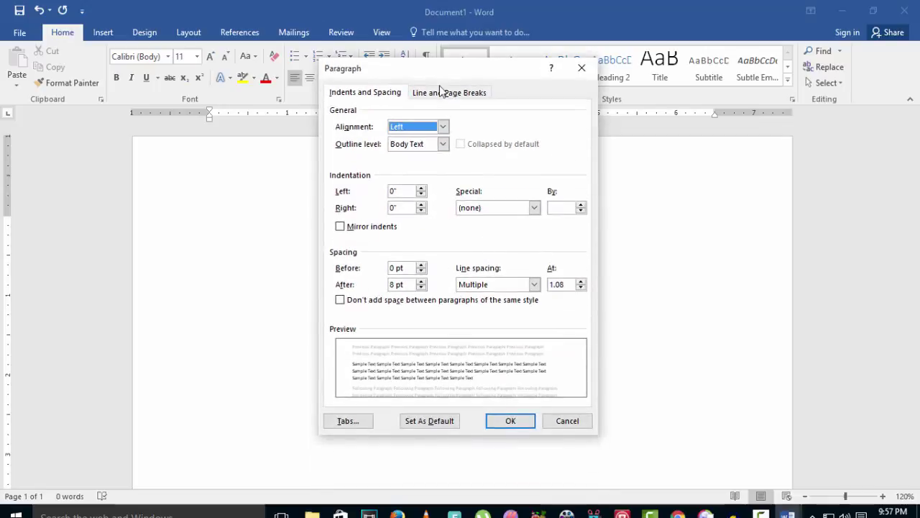
left_click(444, 127)
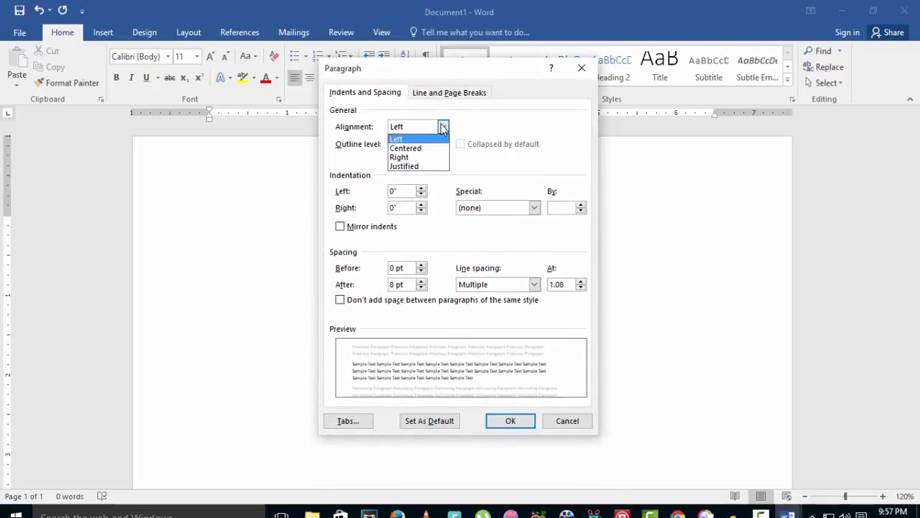
left_click(444, 128)
left_click(444, 145)
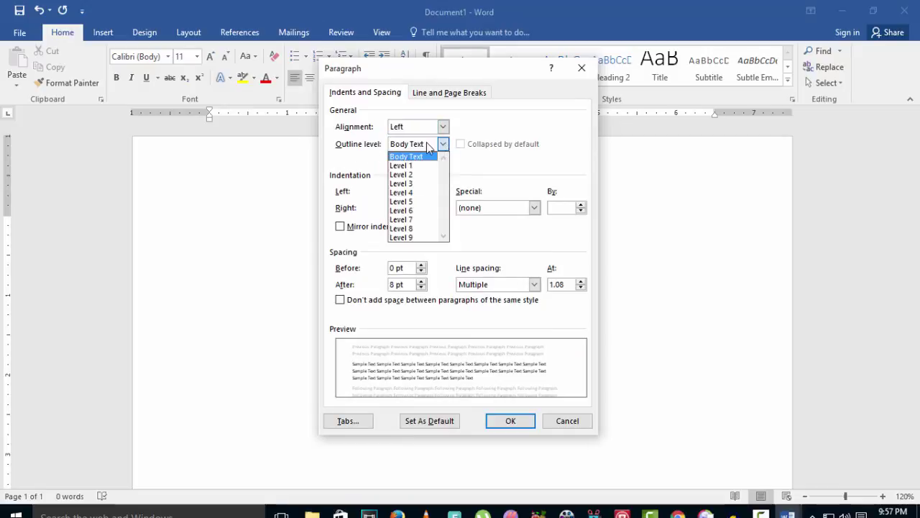
left_click(432, 146)
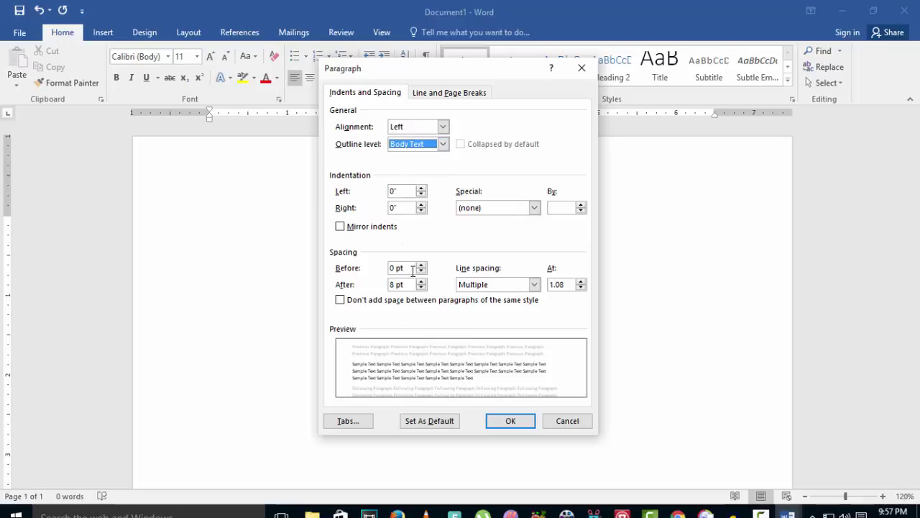
left_click(488, 289)
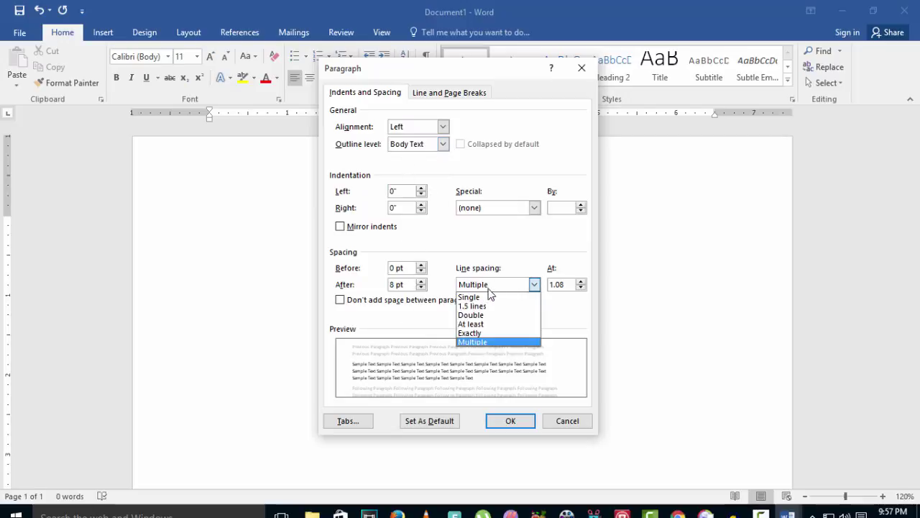
left_click(491, 286)
- Review the paragraph's line and page break options, and close the Paragraph dialog without changes
left_click(439, 96)
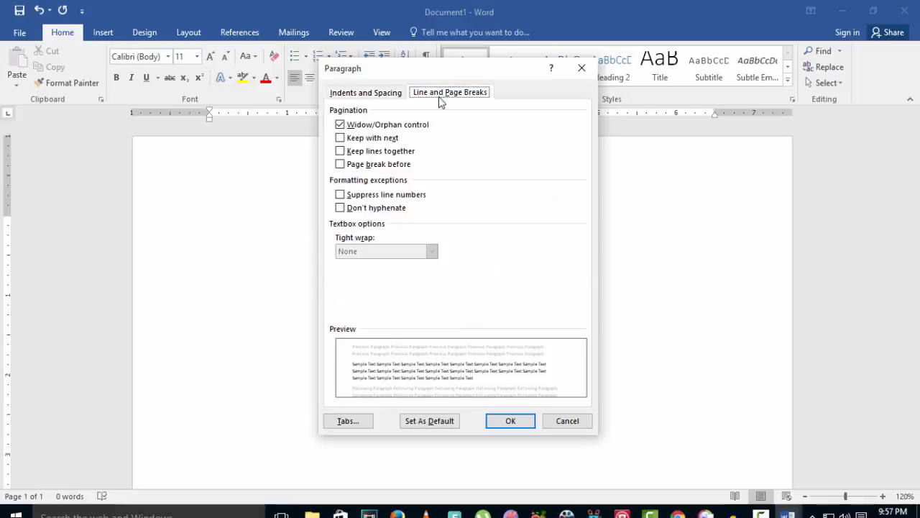
left_click(353, 92)
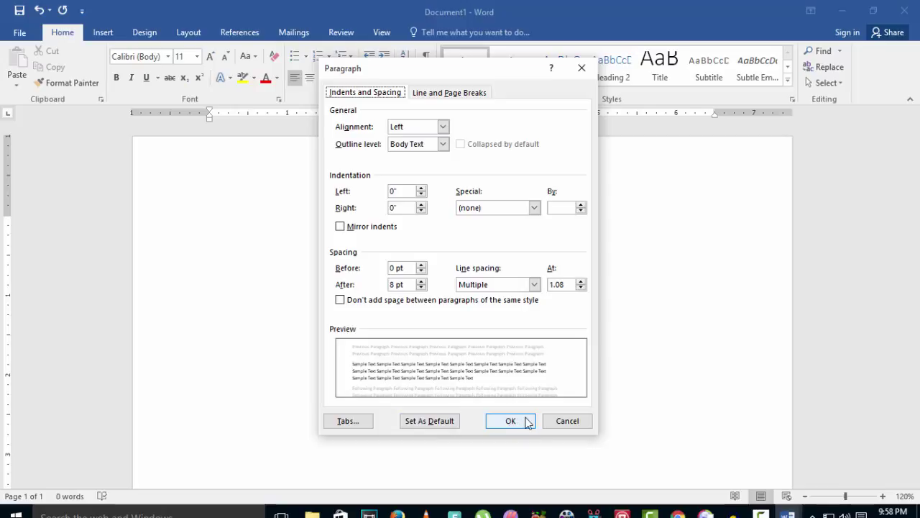
left_click(568, 421)
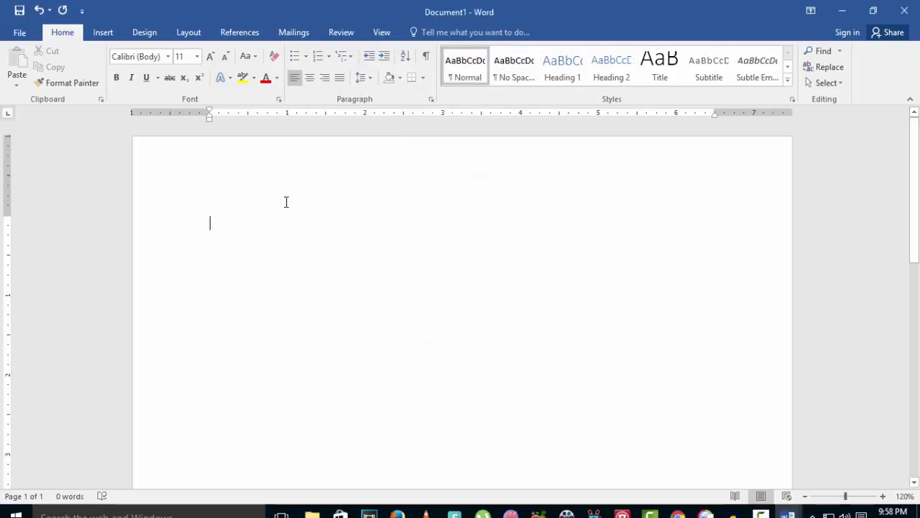
- Enter the line "How to Use Microsoft Word 2016?" and resolve the grammar flag on its last word
type("How t")
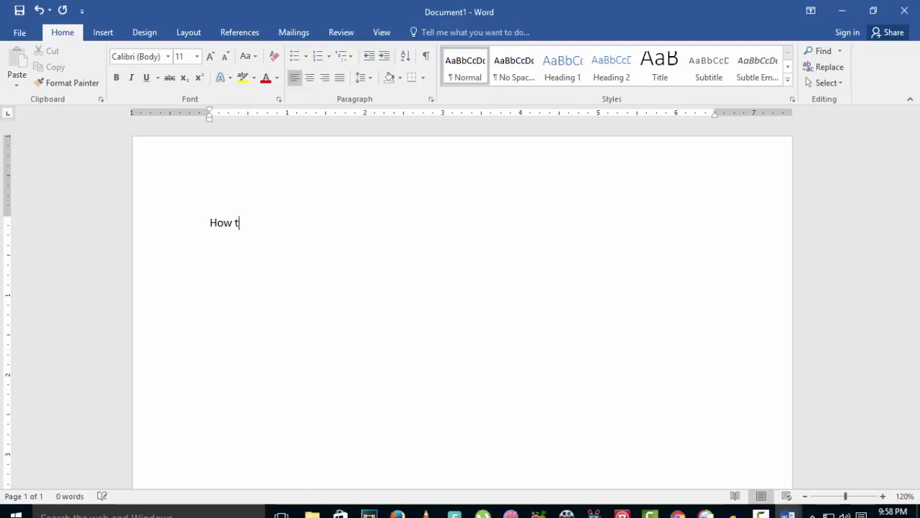
type("o Use Microsof")
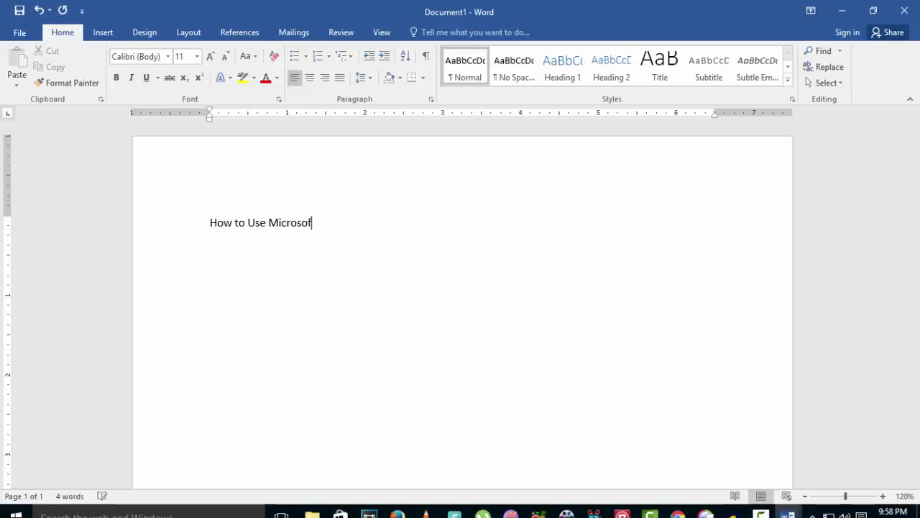
type("t Word 2016")
key("ctrl+a")
right_click(375, 230)
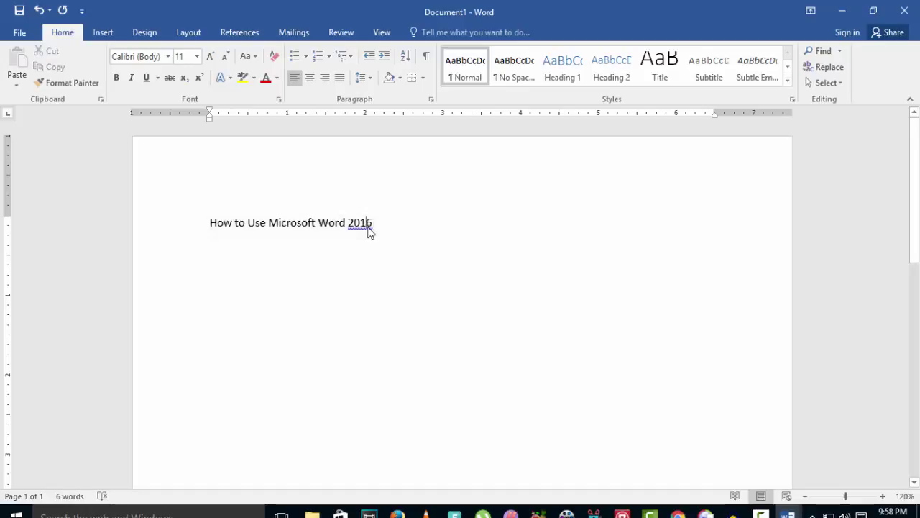
left_click(388, 238)
- Apply the No Spacing style to the whole line "How to Use Microsoft Word 2016?"
left_click_drag(392, 225, 191, 232)
left_click(391, 235)
left_click_drag(391, 235, 183, 228)
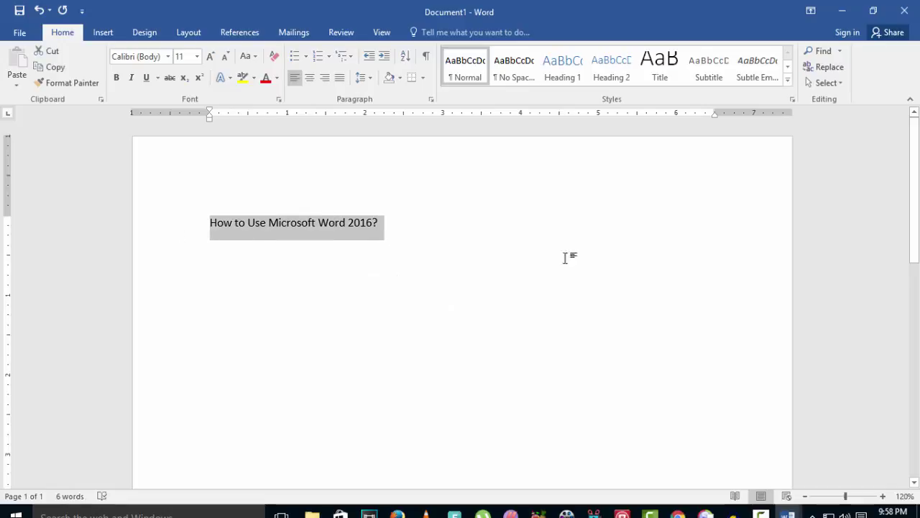
left_click(513, 82)
- Add a second line reading "How to use Microsoft Office 2016?" directly below the first one
left_click(393, 217)
key("Return")
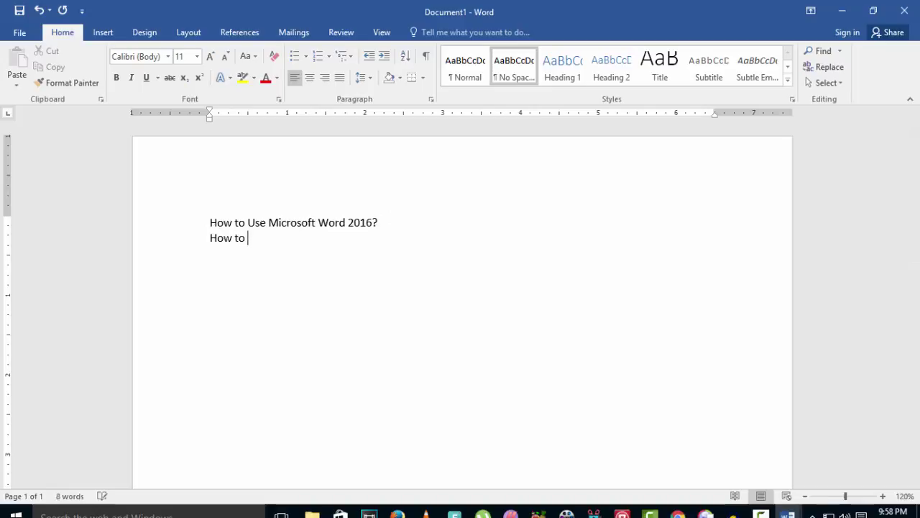
type("How to use Mi")
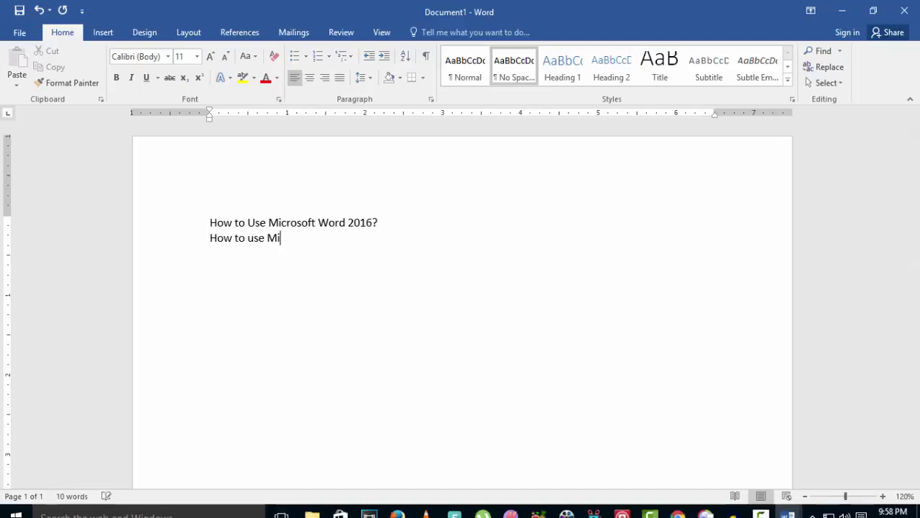
type("crosoft Office 2016?")
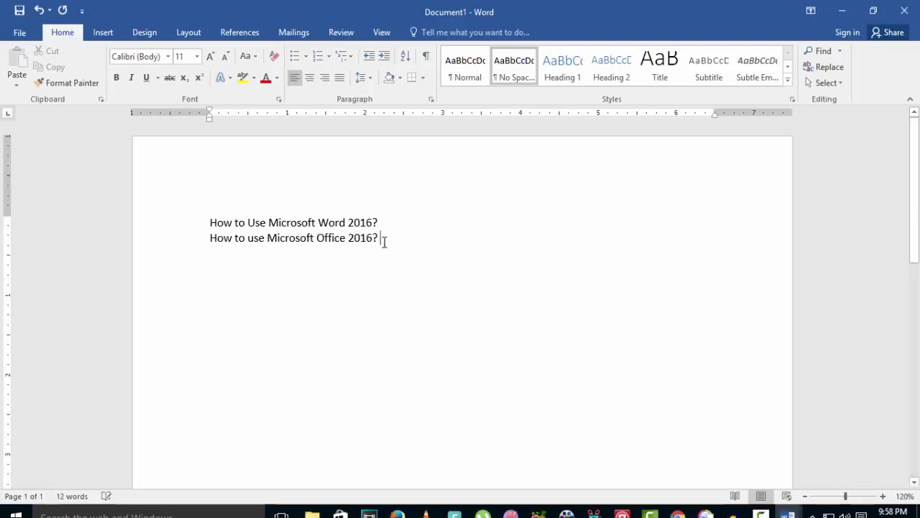
- Compare the Normal and No Spacing styles on both lines, look through the full style gallery, and reapply No Spacing
left_click_drag(384, 239, 191, 226)
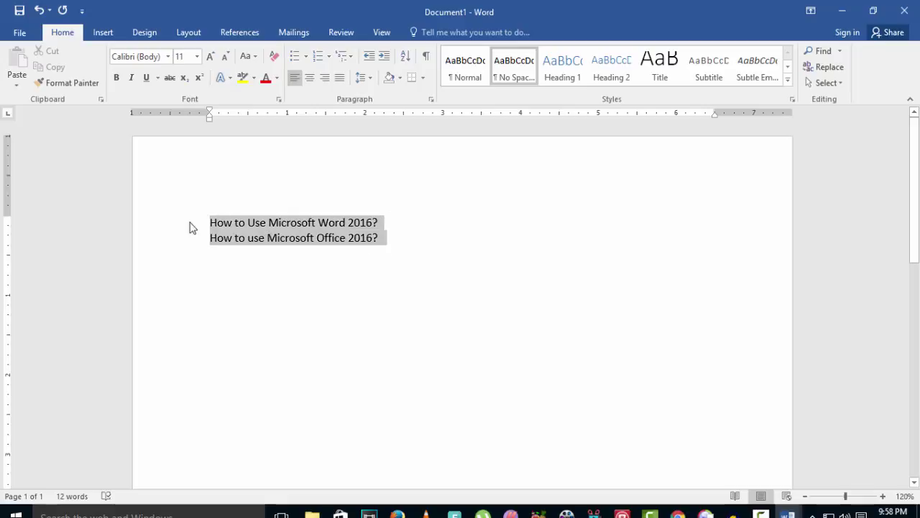
left_click(468, 62)
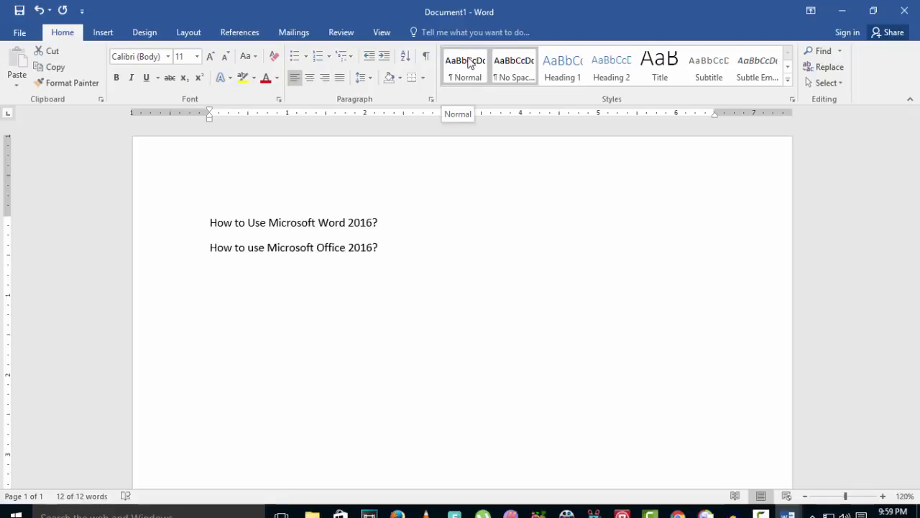
left_click(515, 68)
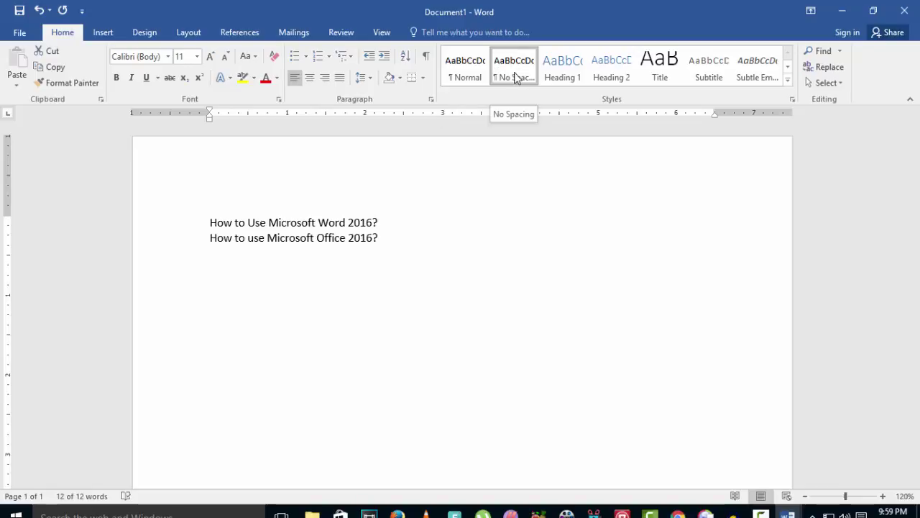
left_click(572, 65)
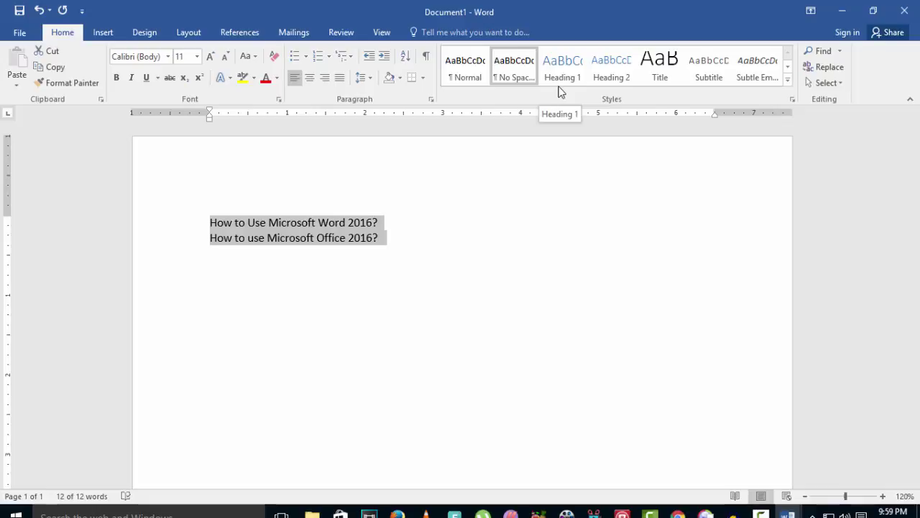
left_click(788, 81)
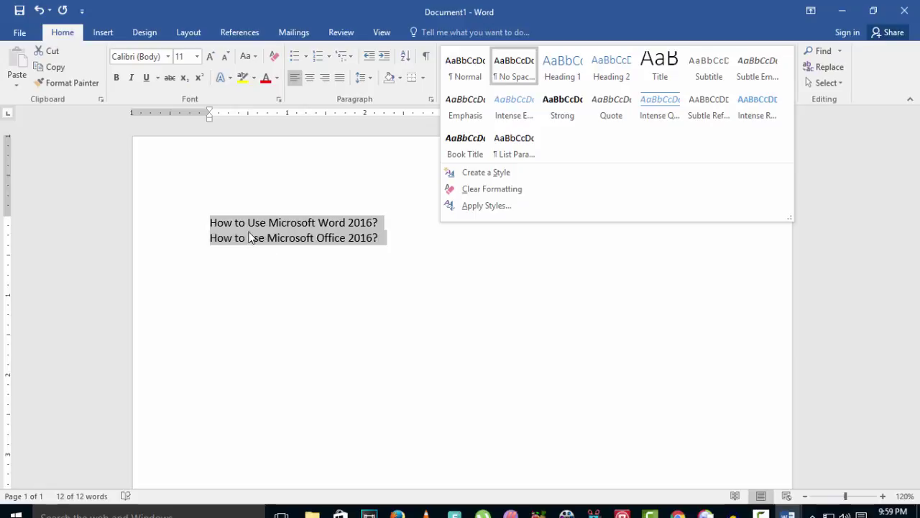
left_click(509, 70)
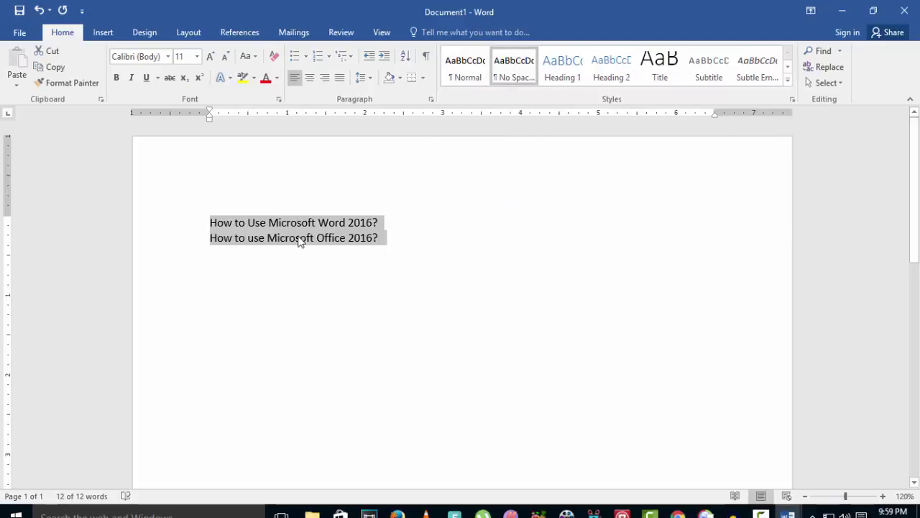
- Move the left and first-line indents of both lines out to -0.75" in the page's left margin
left_click(223, 223)
left_click_drag(387, 234, 209, 222)
left_click(208, 210)
left_click_drag(376, 234, 209, 229)
left_click_drag(209, 115, 152, 120)
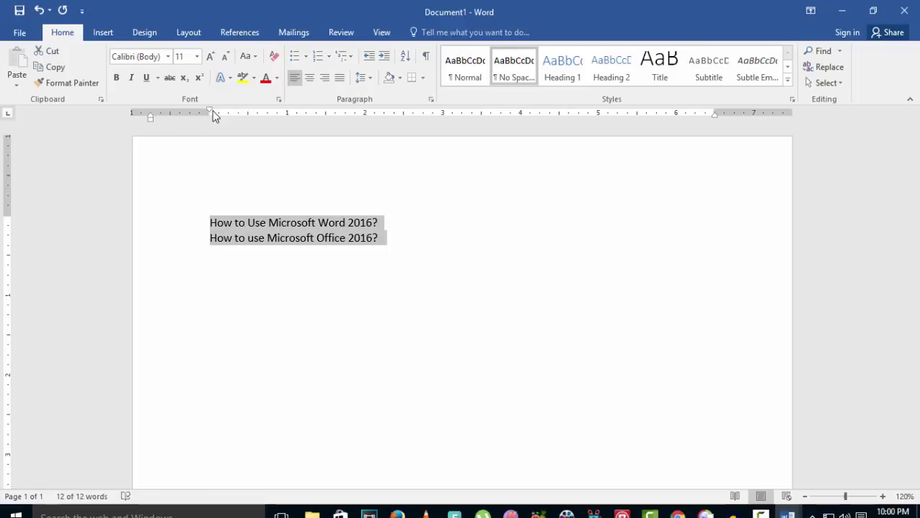
left_click_drag(209, 112, 151, 113)
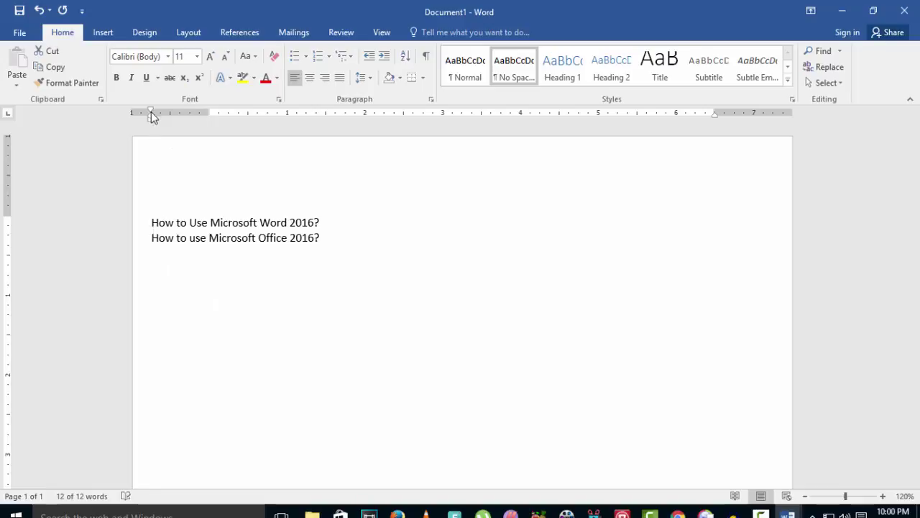
key("Left")
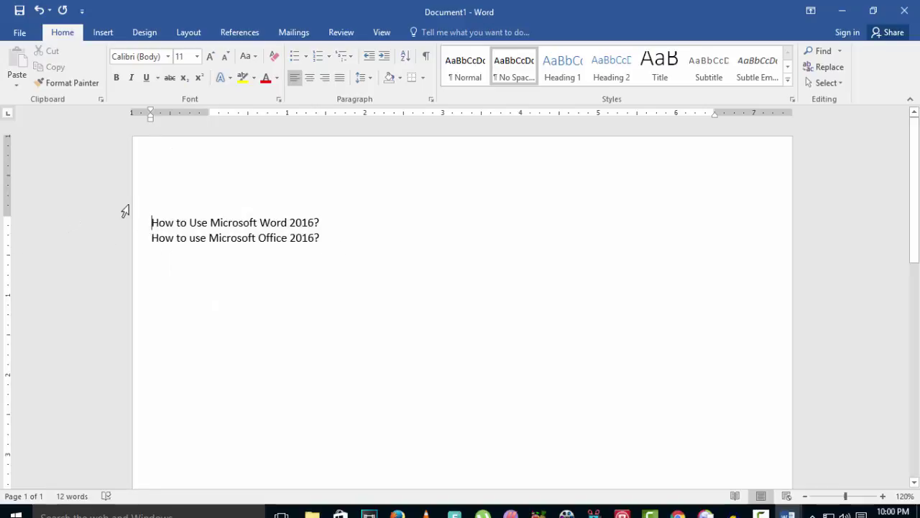
- Reduce the page's top margin to about 0.25" so that both lines move up near the page edge
left_click_drag(7, 216, 6, 215)
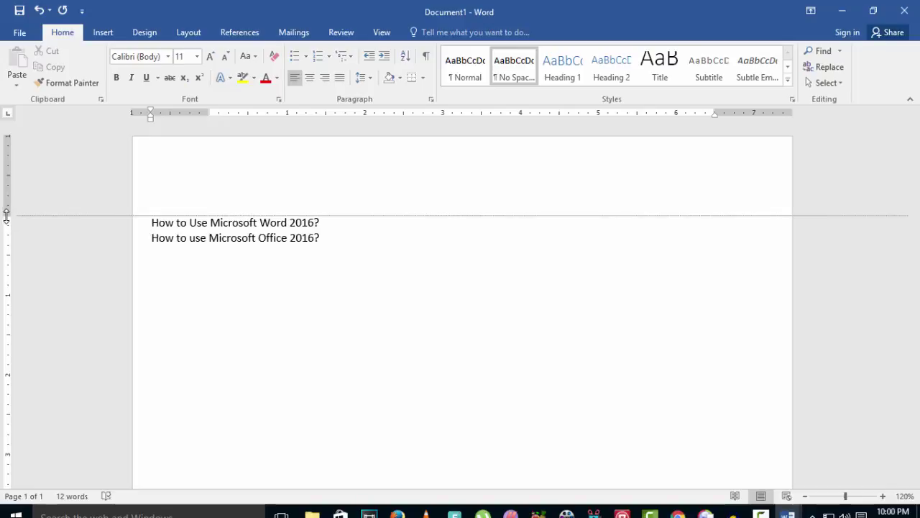
left_click_drag(6, 216, 15, 158)
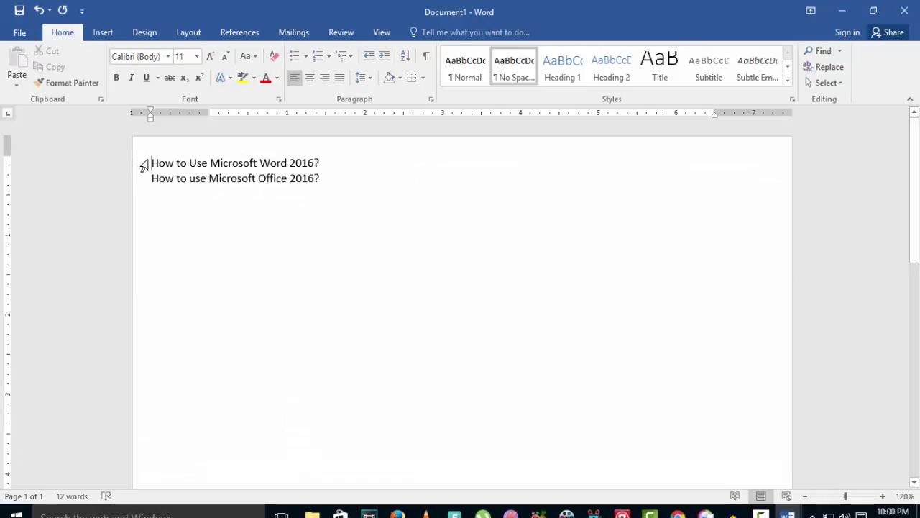
left_click_drag(153, 163, 347, 184)
left_click(350, 199)
- Try the Moderate margin preset on the page and switch the margins to the Normal preset
key("ctrl+a")
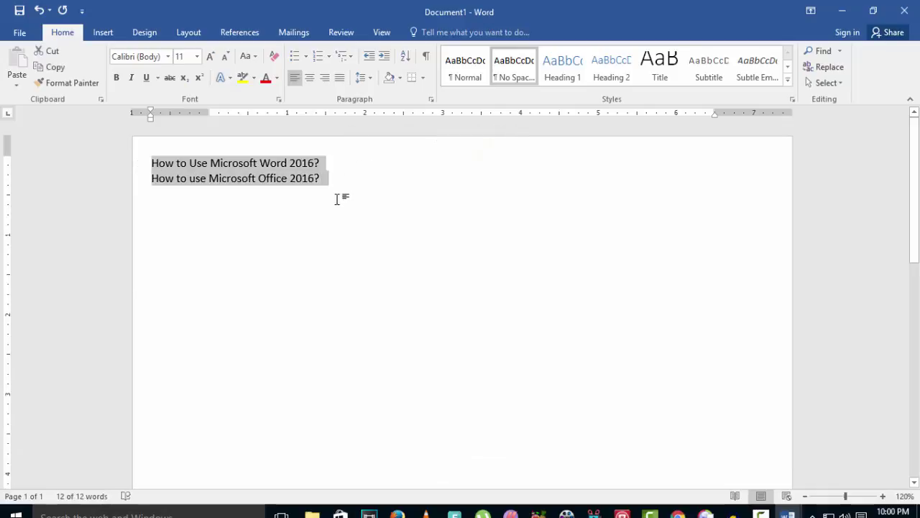
left_click(112, 31)
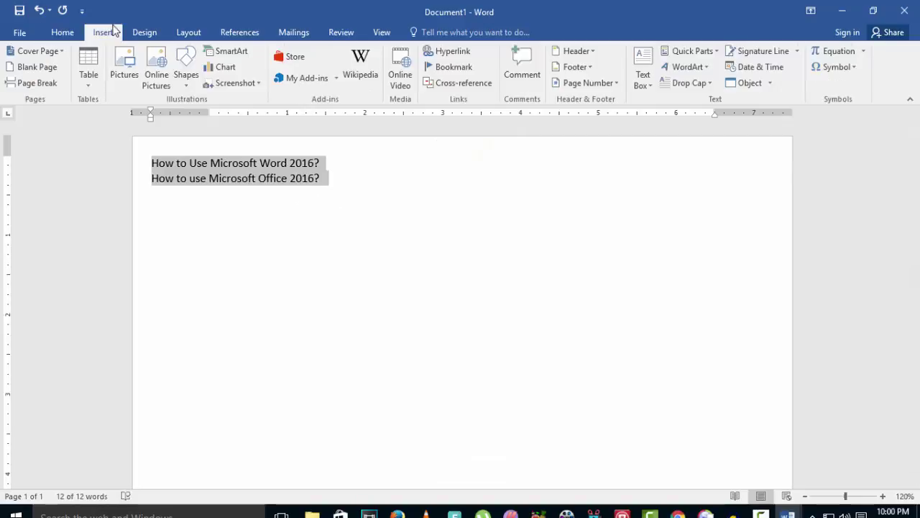
left_click(185, 34)
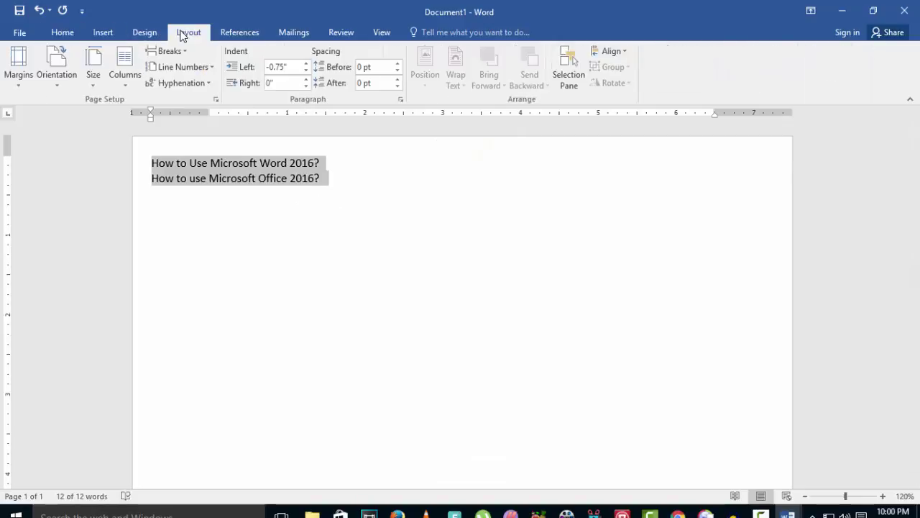
left_click(27, 76)
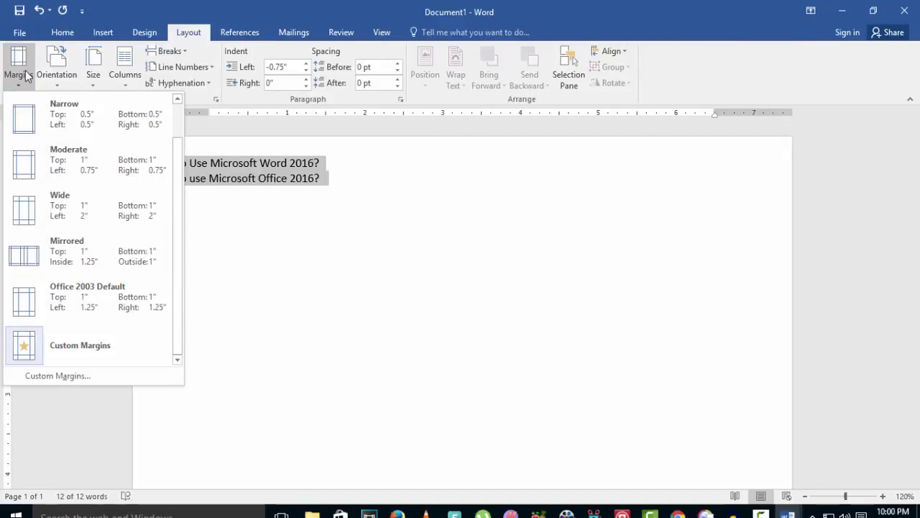
left_click(40, 168)
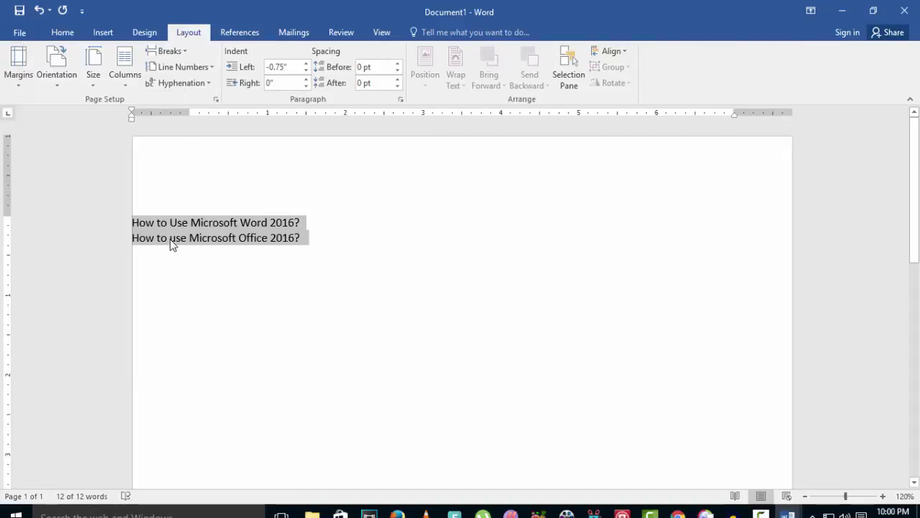
left_click(7, 55)
left_click(28, 127)
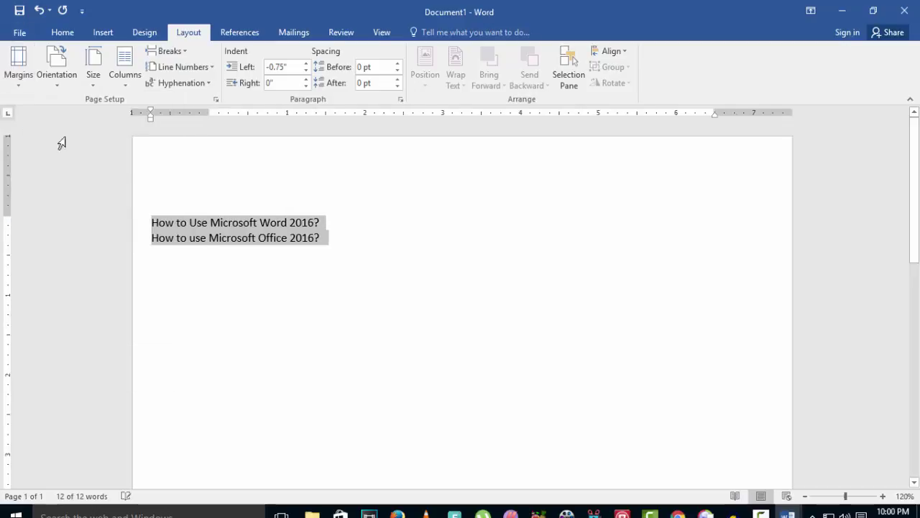
- Reset the first line's left and first-line indents to 0" and insert a tab character before the second line's text
left_click(154, 227)
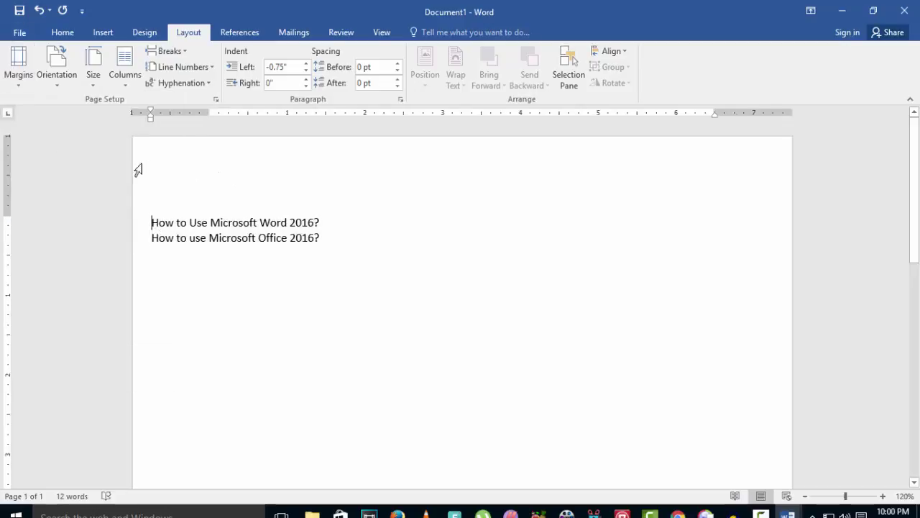
left_click_drag(149, 113, 210, 112)
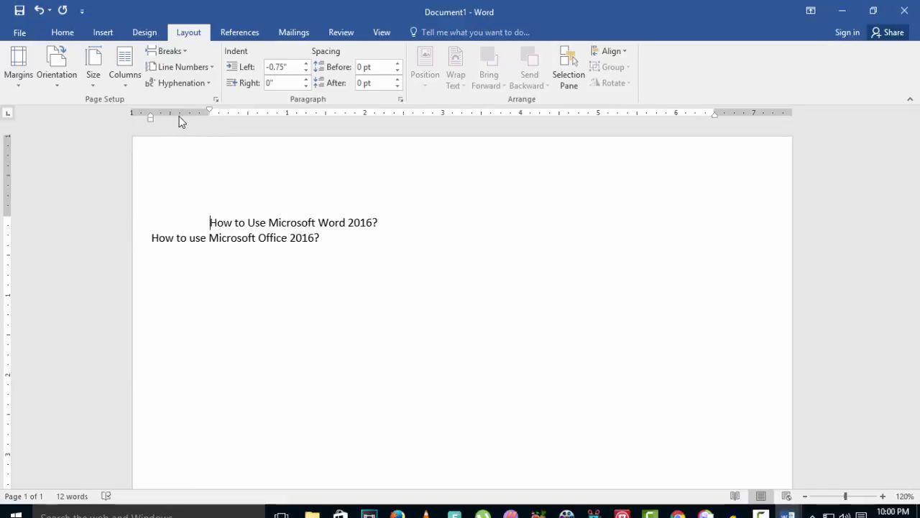
left_click_drag(150, 116, 210, 117)
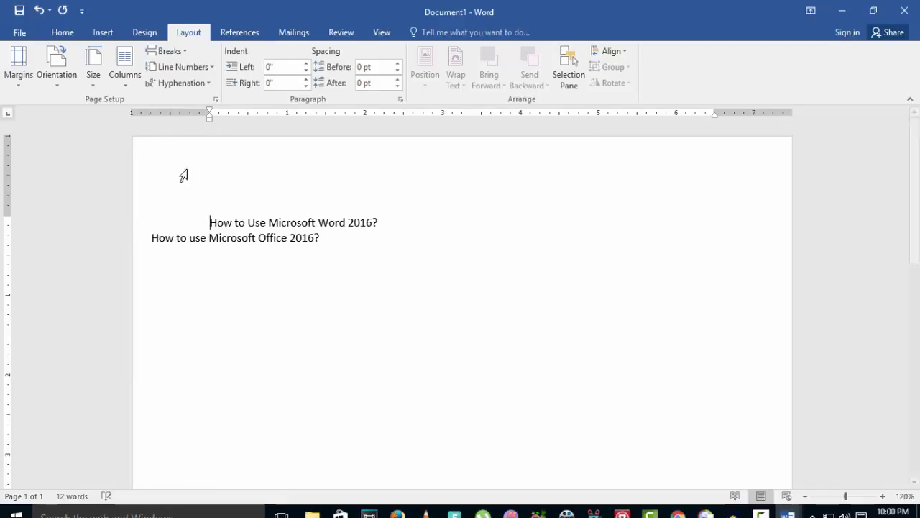
left_click(146, 244)
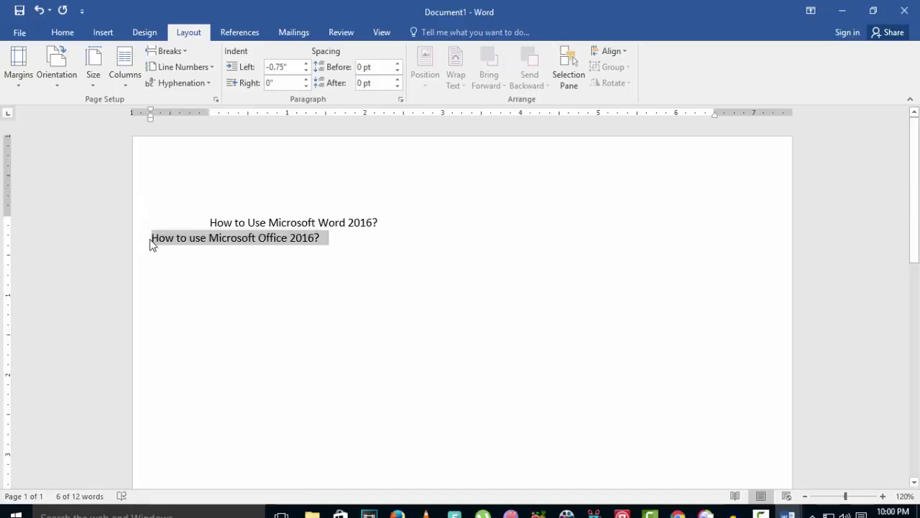
left_click(152, 238)
key("Tab")
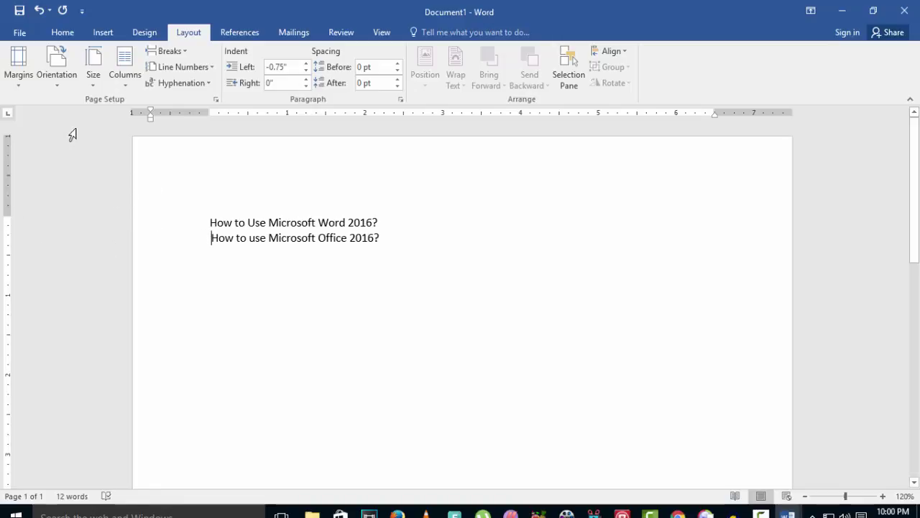
- Delete both text lines and reset the empty paragraph's left and first-line indents to 0"
left_click_drag(206, 222, 446, 266)
key("Delete")
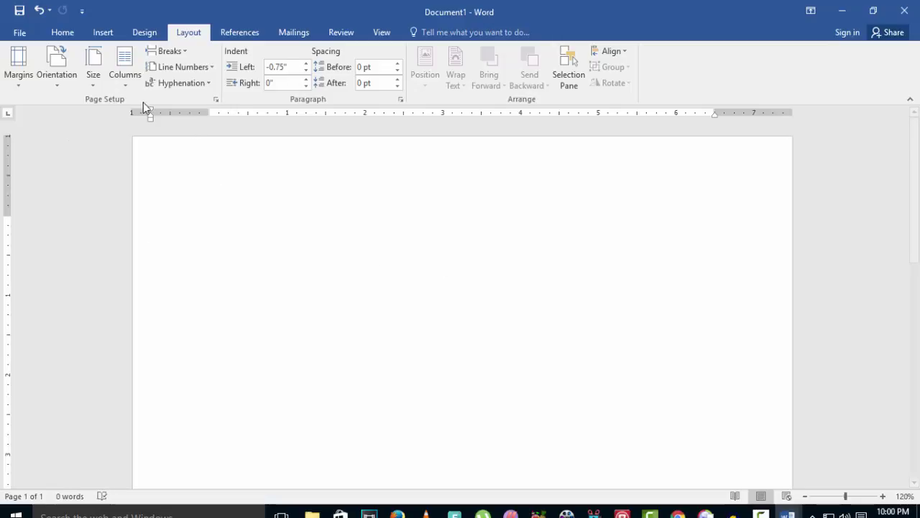
mouse_move(150, 111)
left_mouse_down()
mouse_move(213, 113)
mouse_move(208, 107)
left_mouse_up()
left_click_drag(150, 118, 210, 118)
left_click_drag(269, 113, 210, 113)
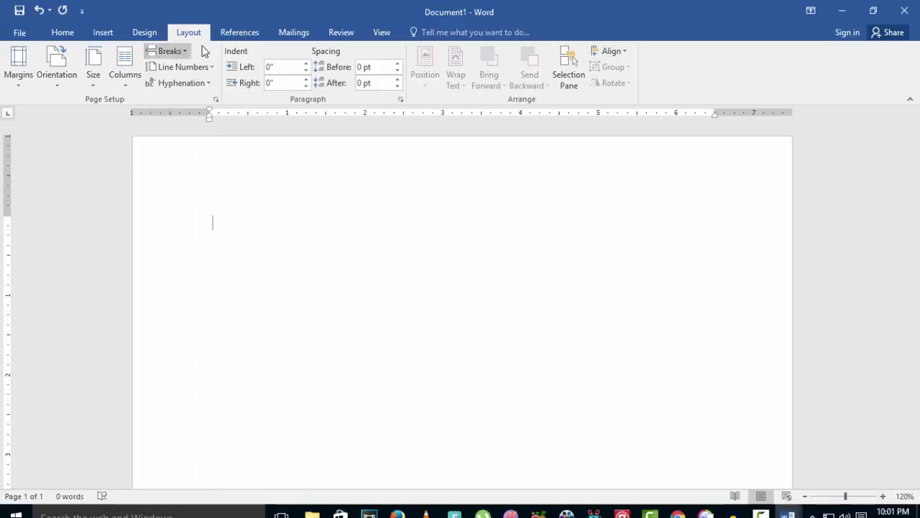
- Reapply the Normal margins and switch the page to the Narrow preset with 0.5" on every side
left_click(17, 70)
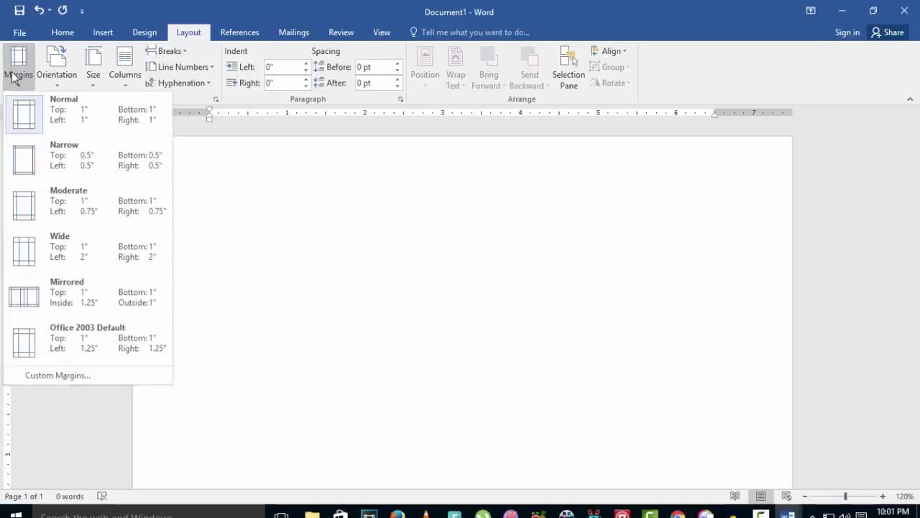
left_click(55, 130)
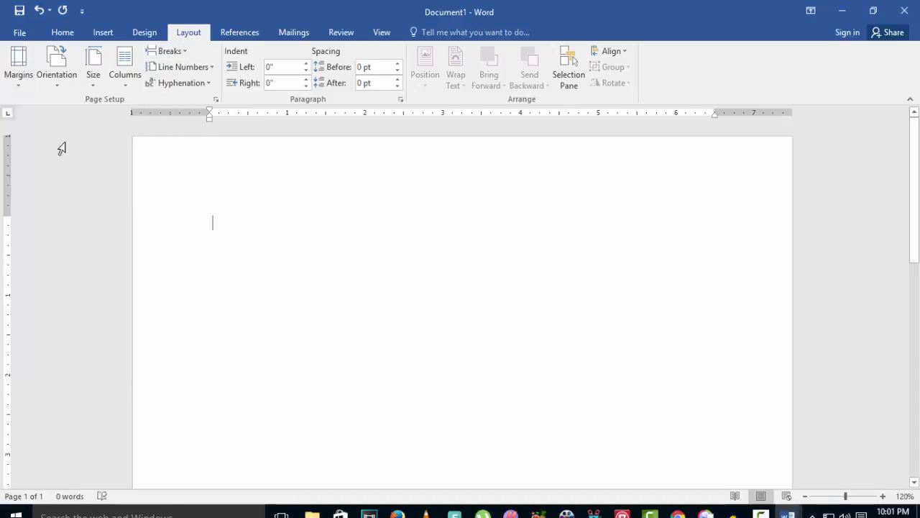
left_click(33, 85)
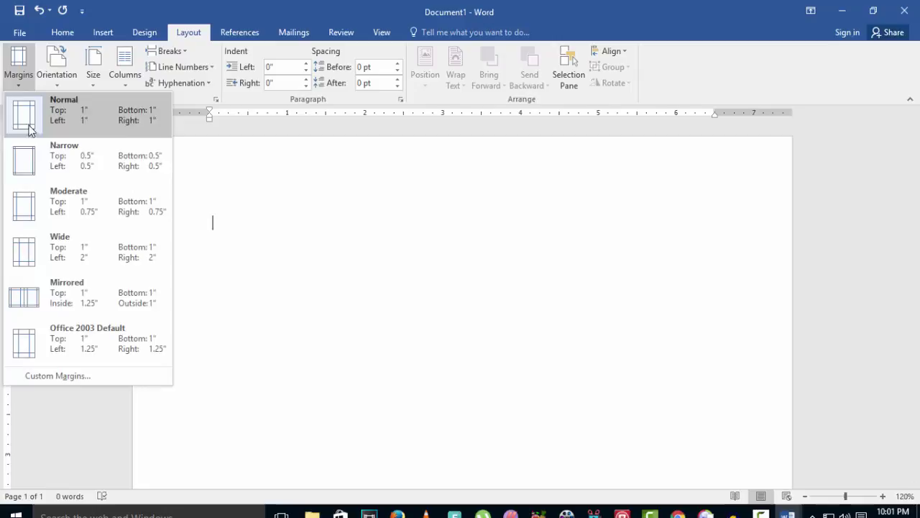
left_click(37, 164)
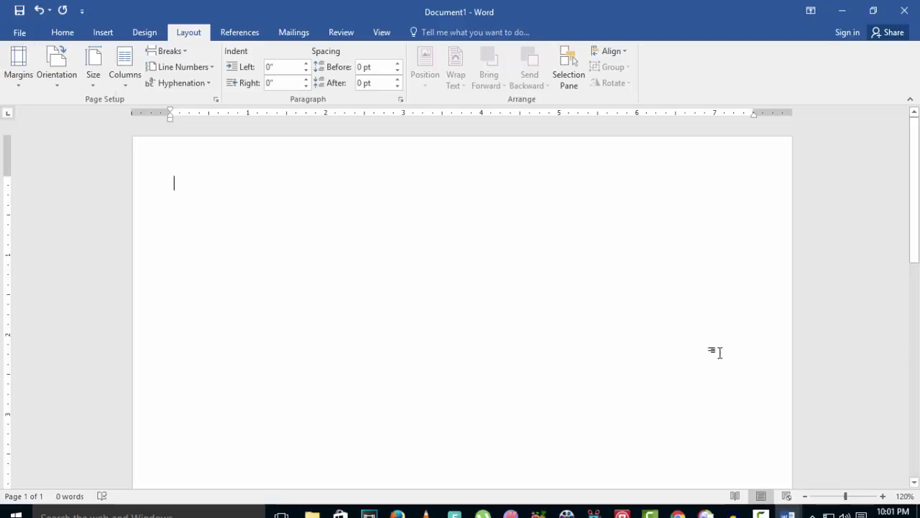
- Switch the page to Landscape orientation and return it to Portrait
mouse_move(918, 154)
left_mouse_down()
mouse_move(919, 378)
mouse_move(917, 144)
left_mouse_up()
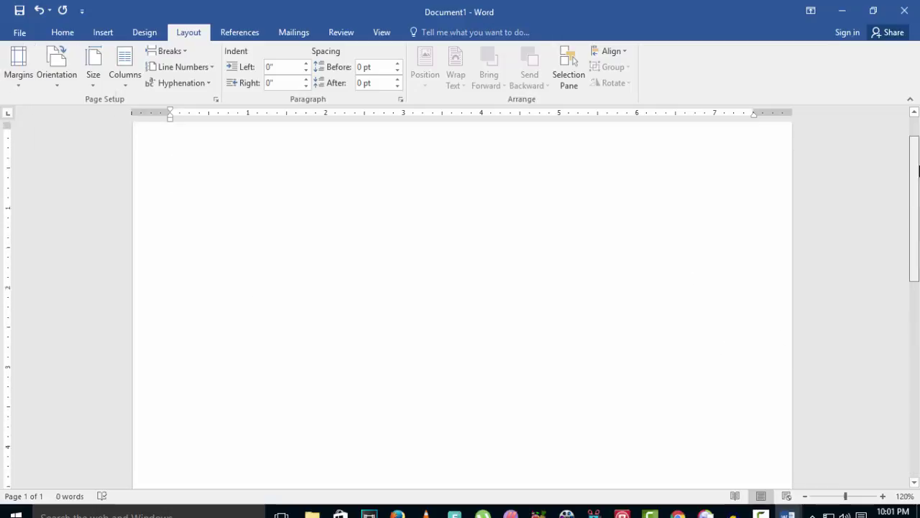
left_click(51, 78)
left_click(52, 138)
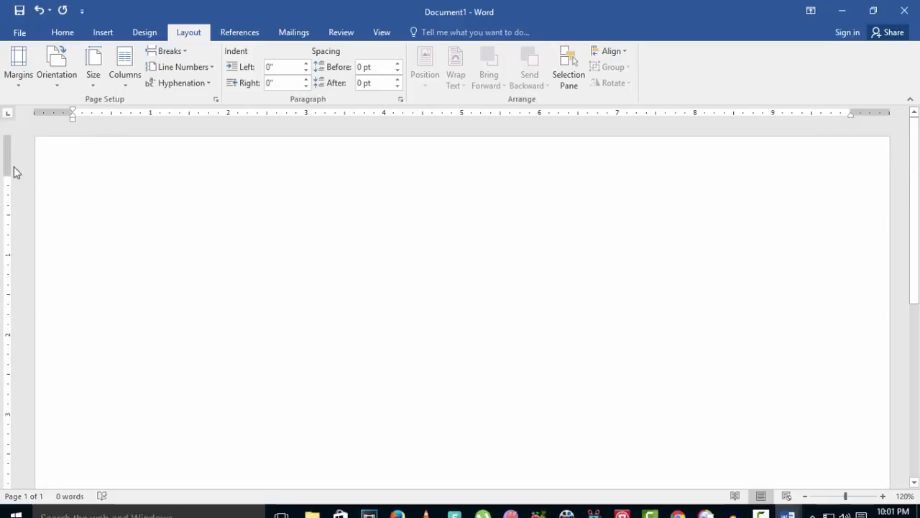
mouse_move(917, 143)
left_mouse_down()
mouse_move(918, 310)
mouse_move(917, 140)
left_mouse_up()
left_click(54, 76)
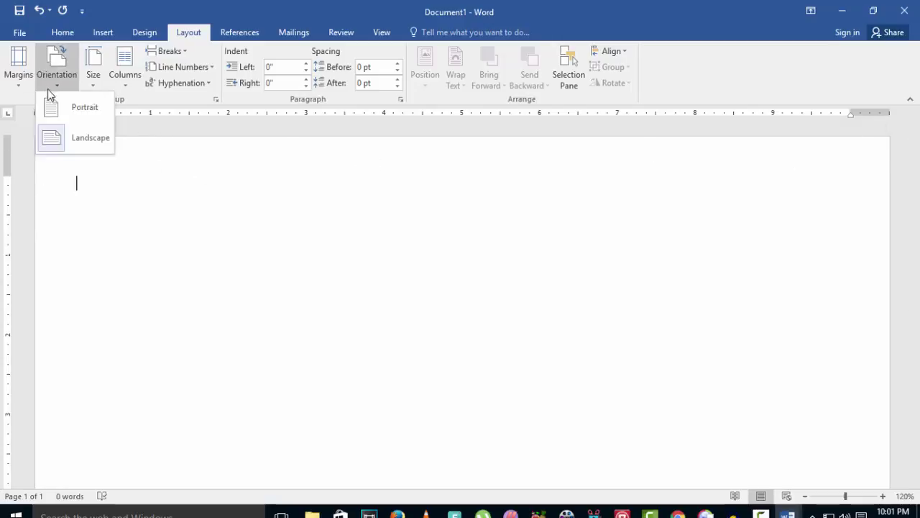
left_click(48, 113)
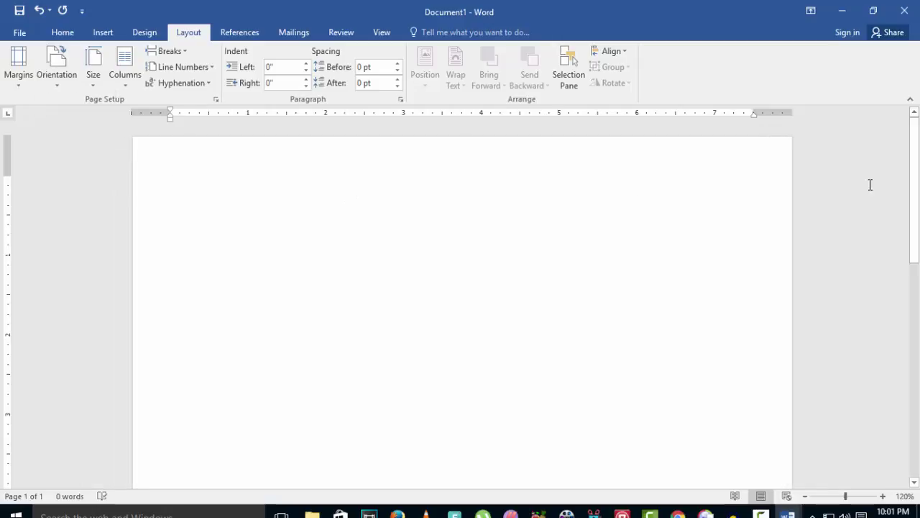
mouse_move(918, 172)
left_mouse_down()
mouse_move(919, 244)
mouse_move(917, 173)
left_mouse_up()
- Try the A4 paper size on the page and switch back to Letter, 8.5" x 11"
left_click(92, 75)
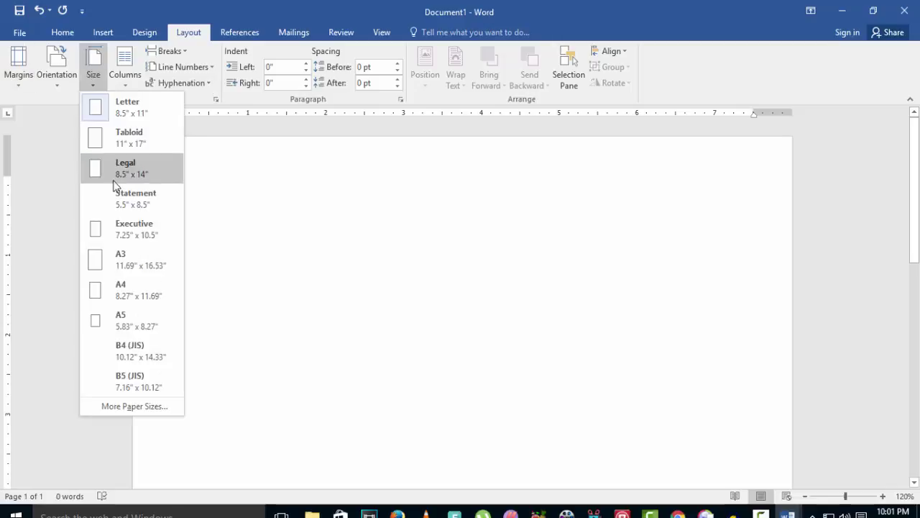
left_click(120, 290)
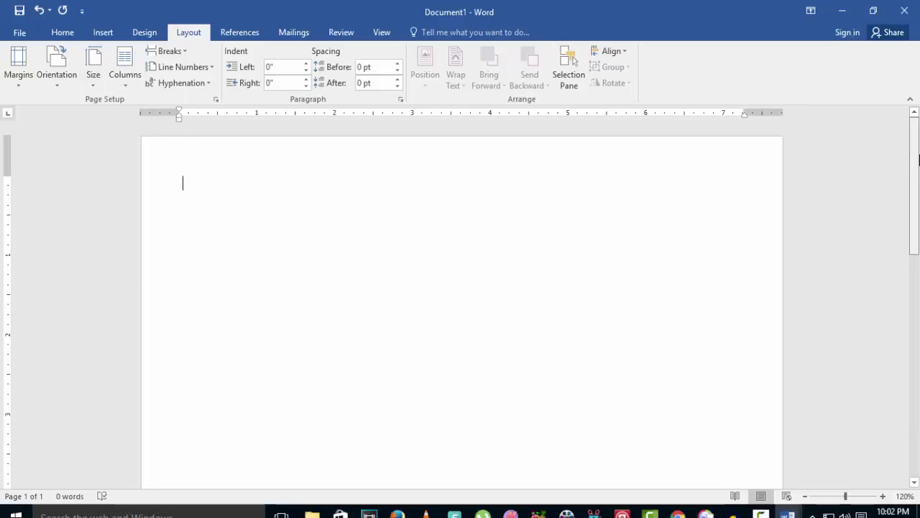
left_click(918, 290)
left_click_drag(918, 290, 916, 188)
left_click(92, 76)
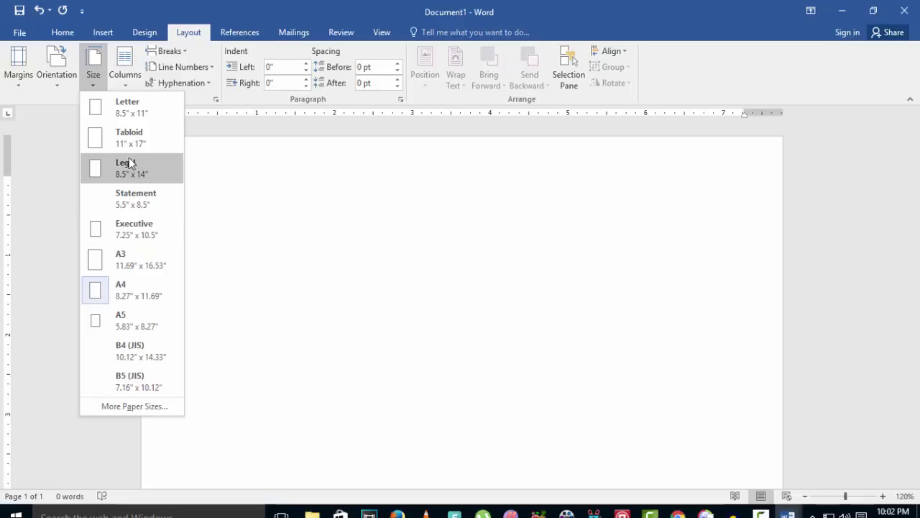
left_click(121, 117)
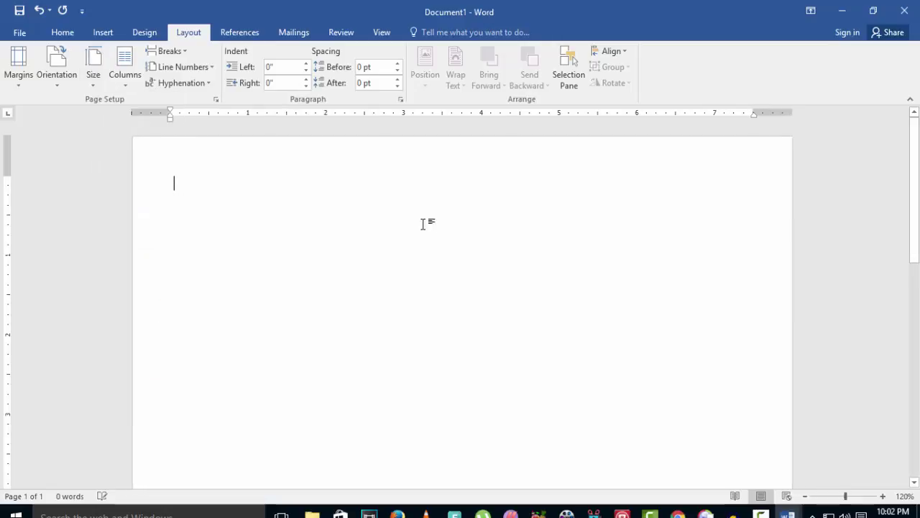
mouse_move(918, 160)
left_mouse_down()
mouse_move(918, 375)
mouse_move(918, 155)
left_mouse_up()
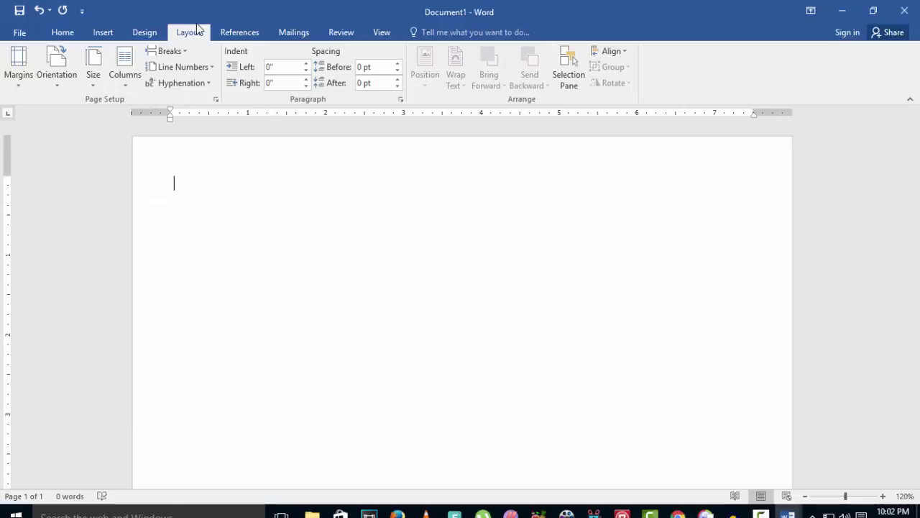
left_click(62, 34)
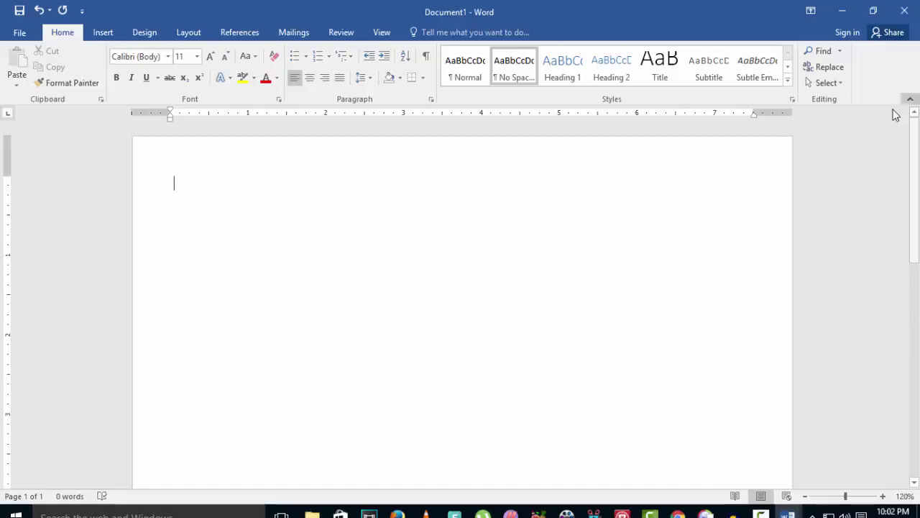
left_click(101, 32)
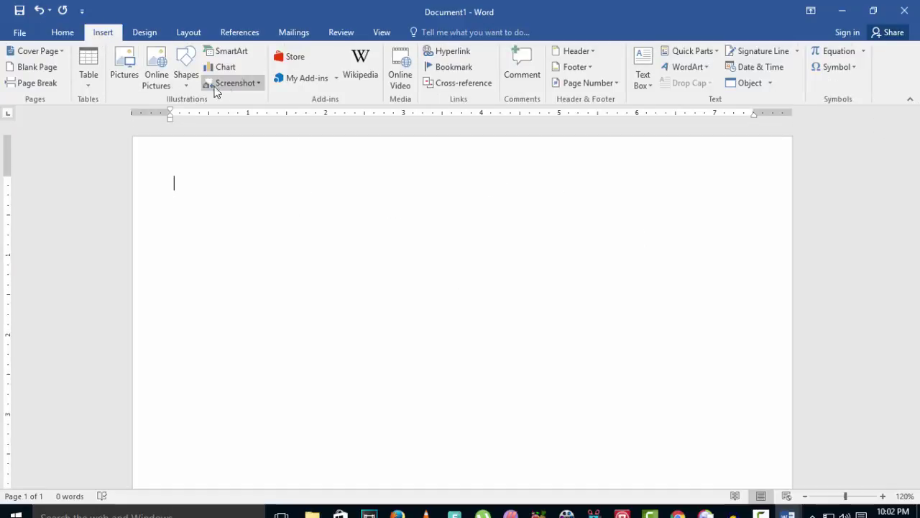
left_click(64, 32)
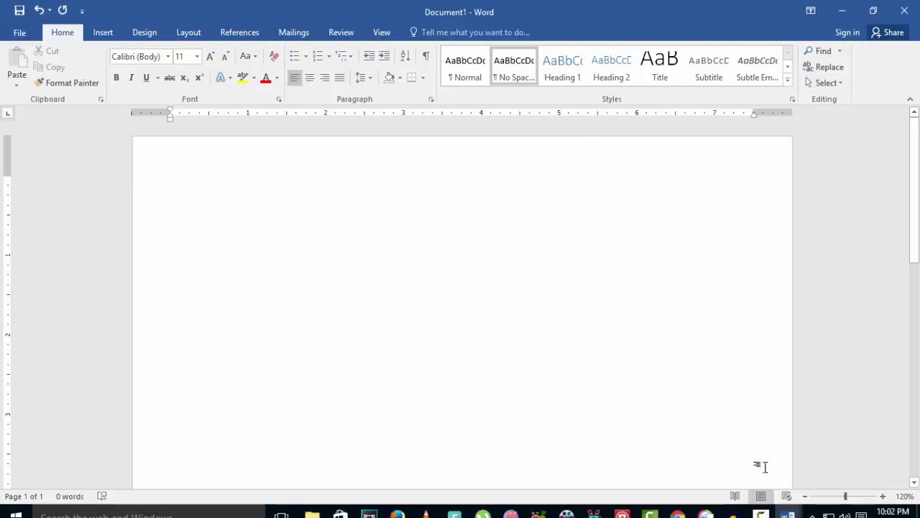
left_click(761, 513)
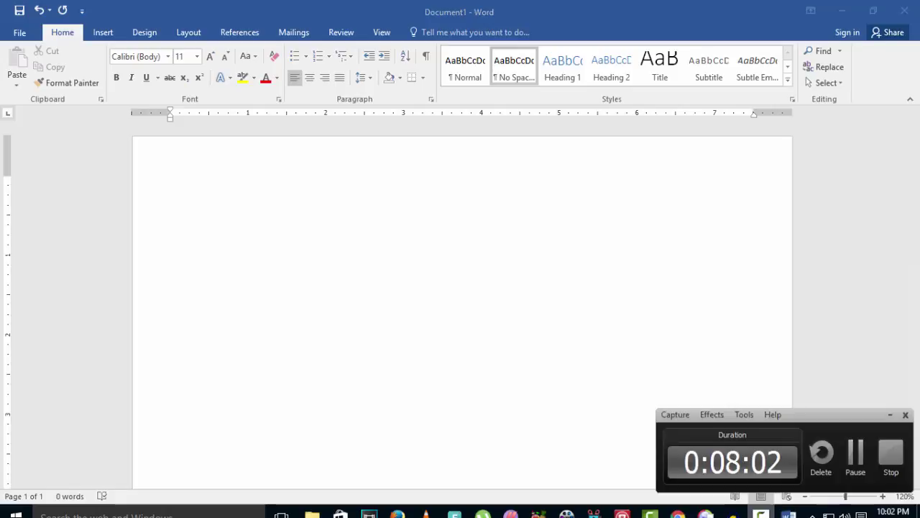
left_click(891, 414)
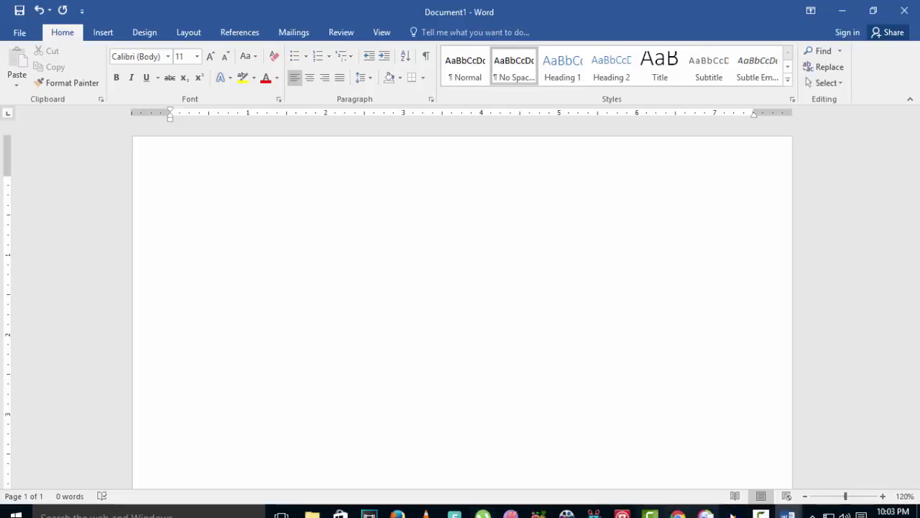
- Switch to the open Human Resource Management document and look through the text on its first page
mouse_move(788, 513)
left_click(755, 474)
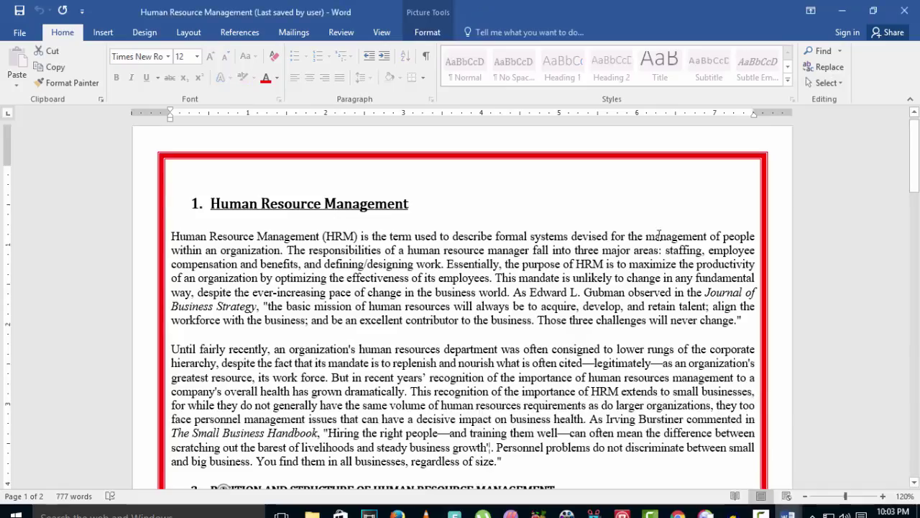
left_click_drag(918, 196, 911, 148)
left_click(214, 253)
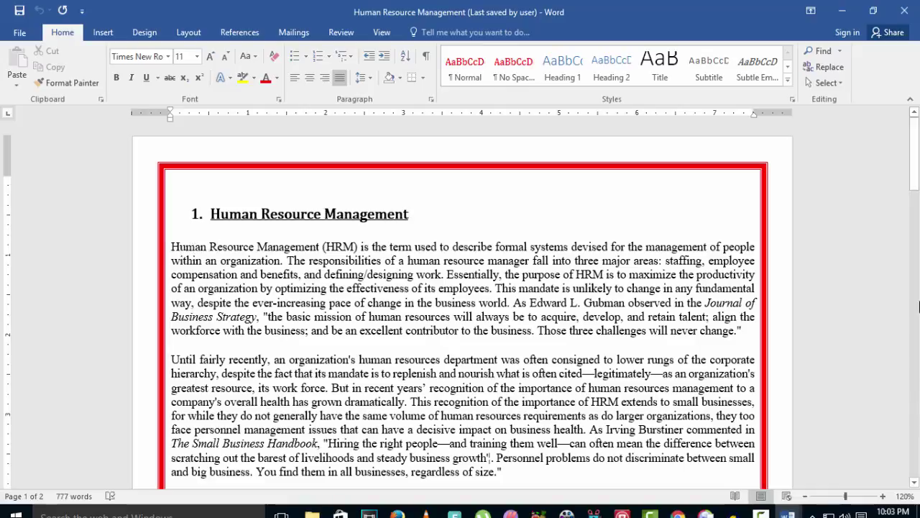
left_click_drag(916, 182, 916, 185)
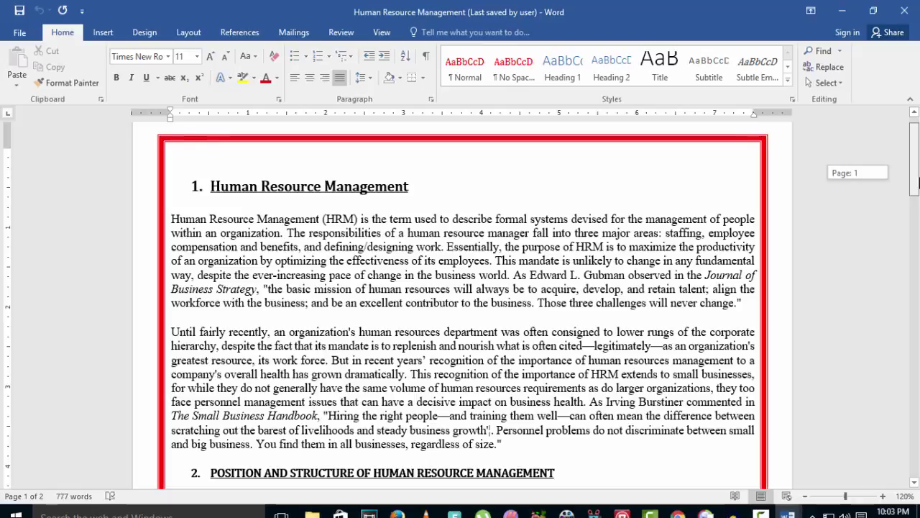
left_click_drag(917, 180, 918, 164)
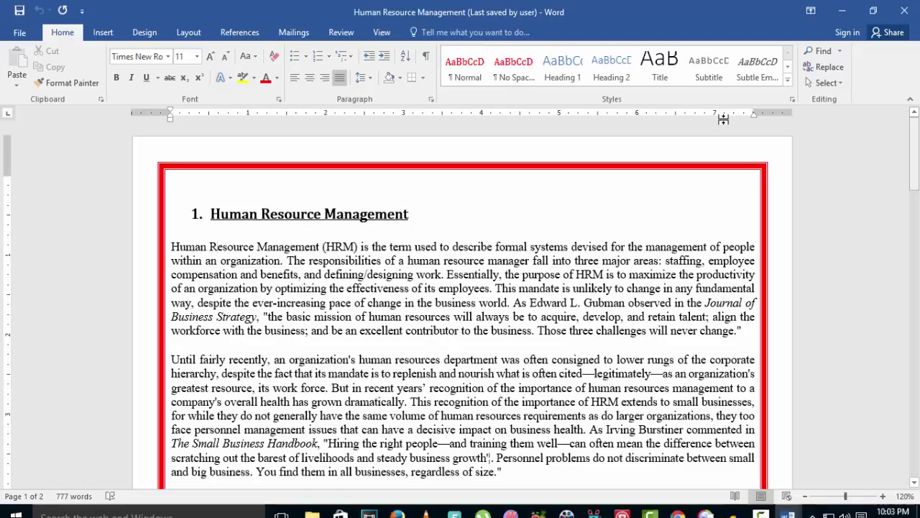
left_click(840, 52)
left_click(846, 102)
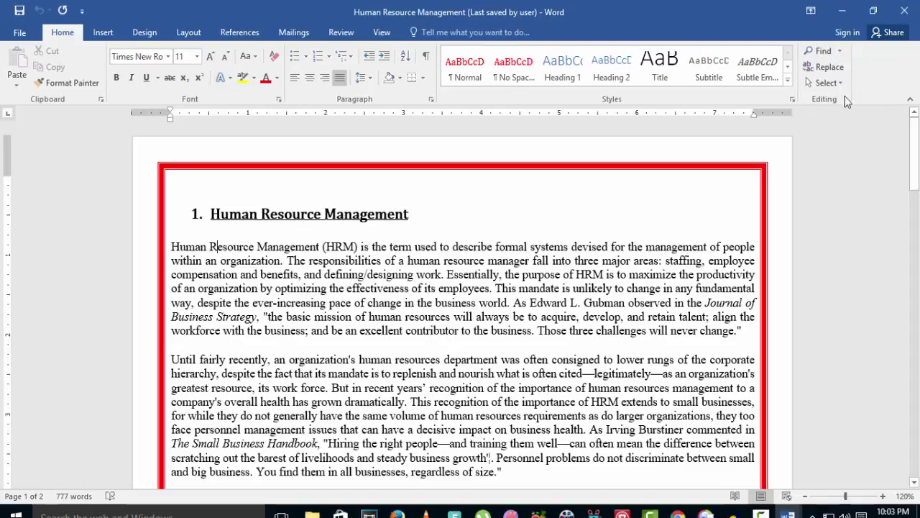
left_click_drag(915, 154, 911, 185)
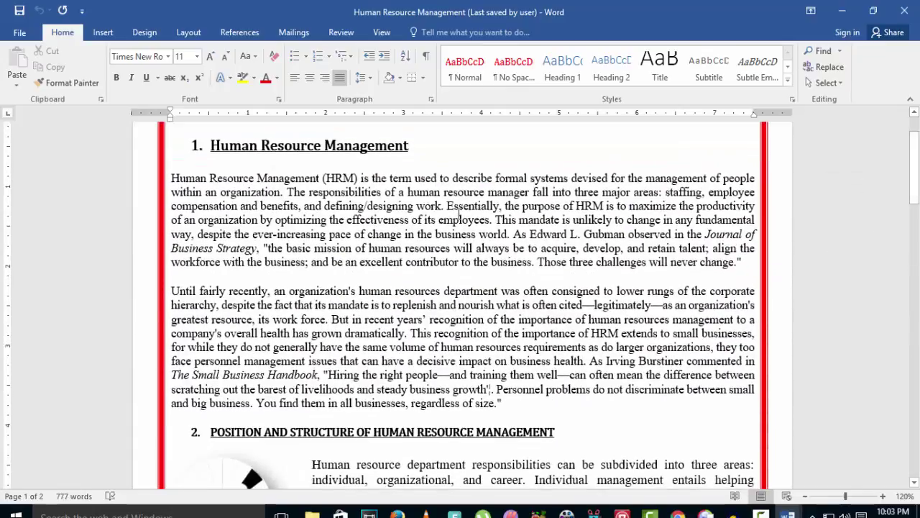
- Select the word "human" in the second line of the first paragraph and clear the selection
double_click(412, 192)
left_click(414, 192)
left_click_drag(415, 192, 443, 192)
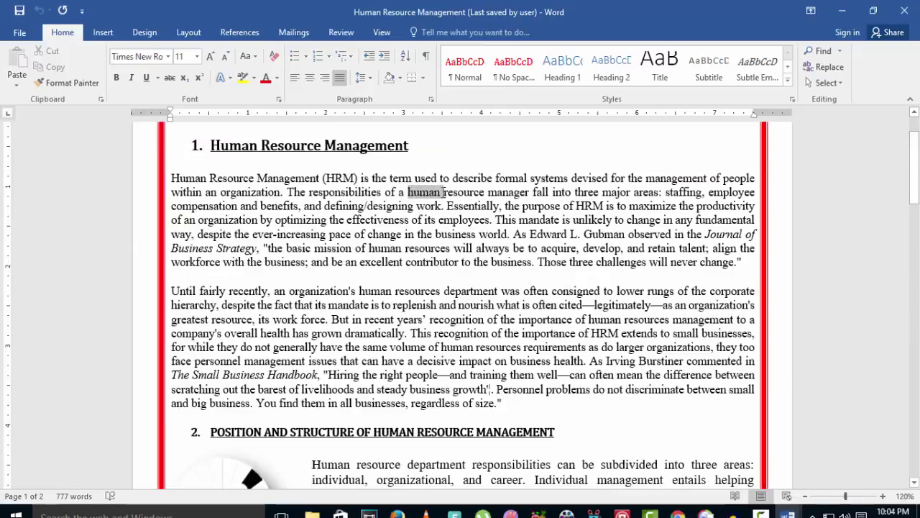
left_click(425, 178)
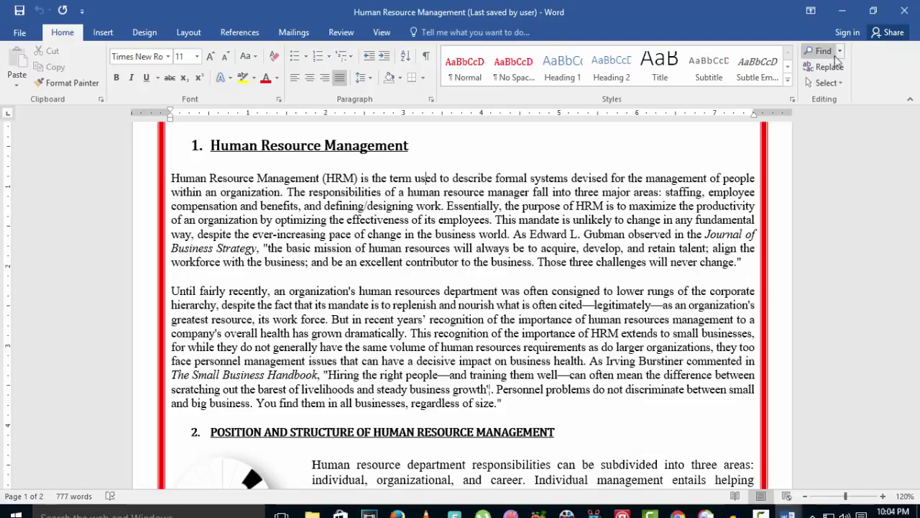
- Search the document for "human" and look through the highlighted matches
left_click(823, 51)
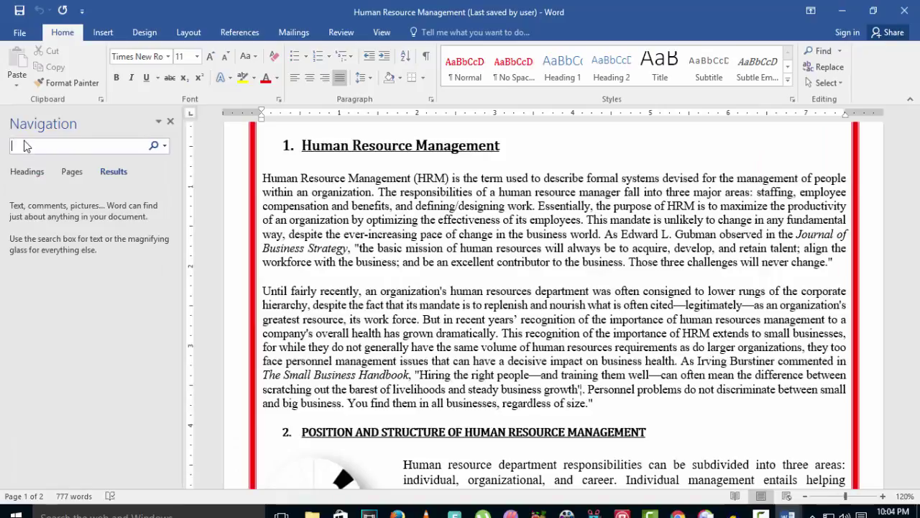
type("human")
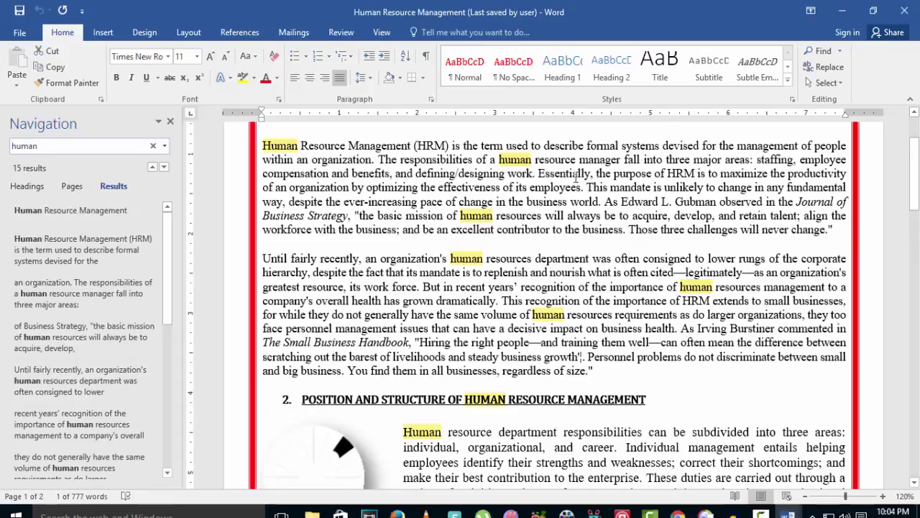
left_click_drag(914, 164, 912, 184)
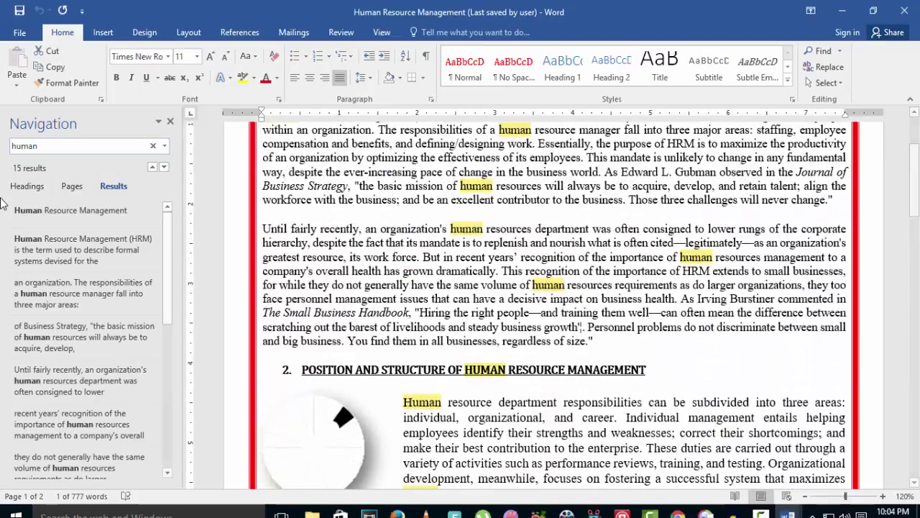
- Compare the Headings, Pages and Results views of the search and return to the start of the document
left_click(26, 186)
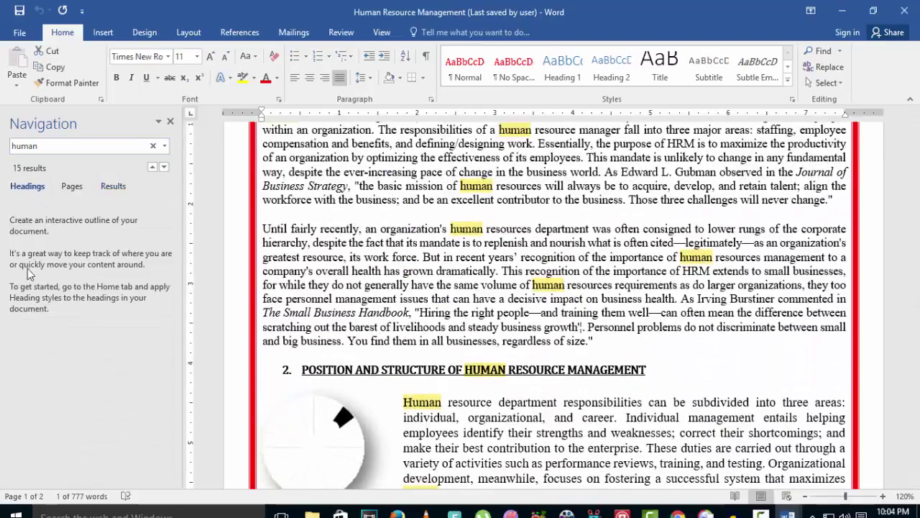
left_click(81, 187)
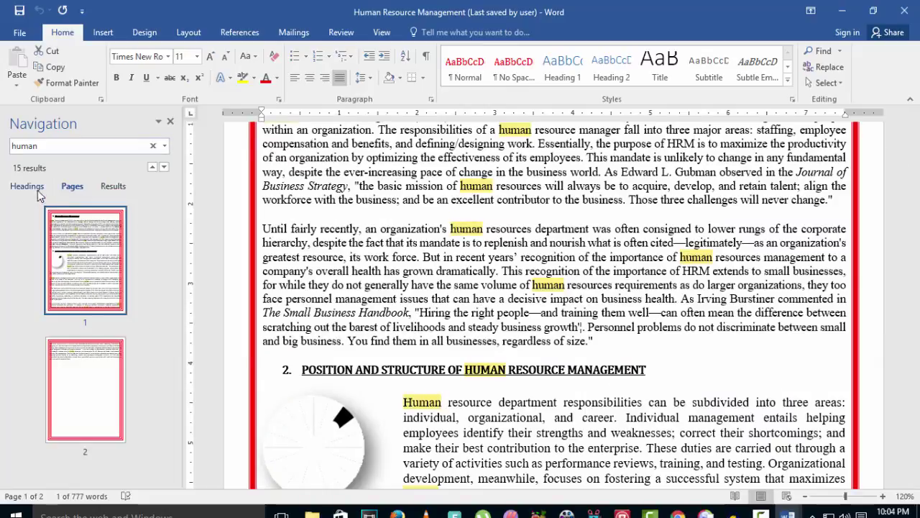
left_click(112, 186)
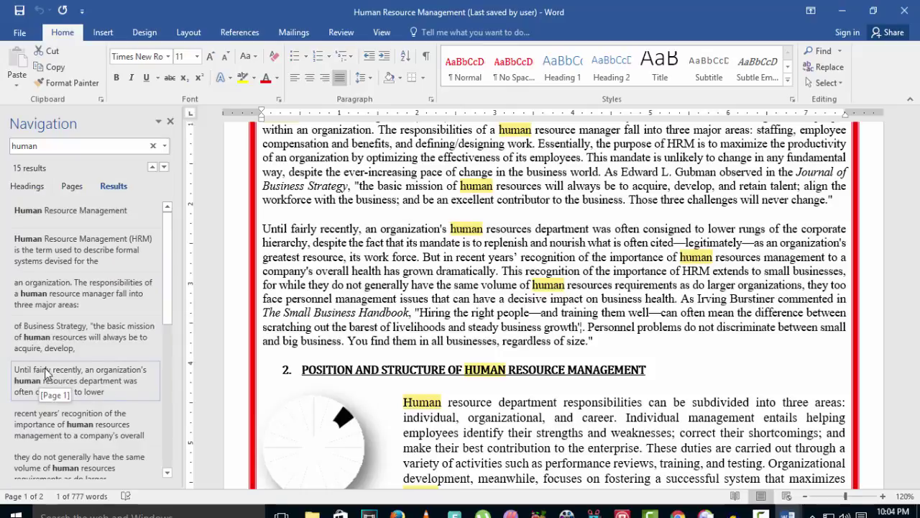
left_click(30, 190)
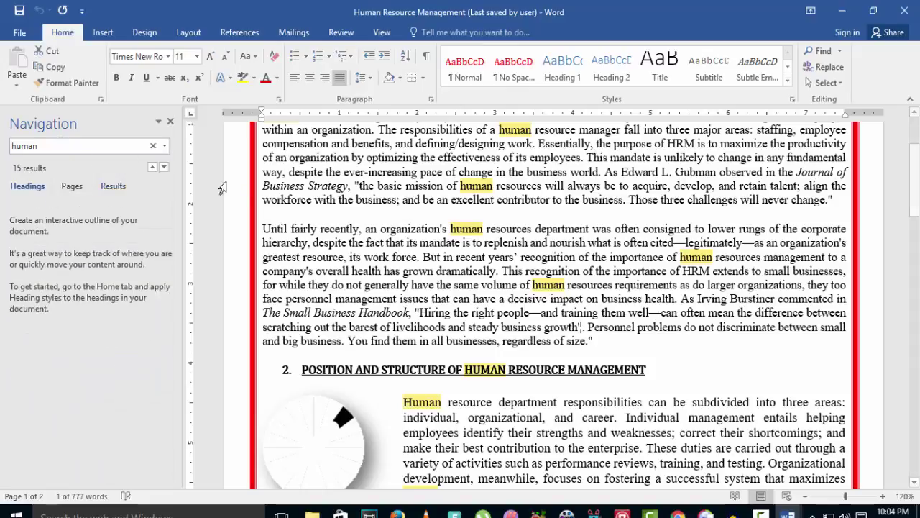
scroll(274, 179, "up", 3)
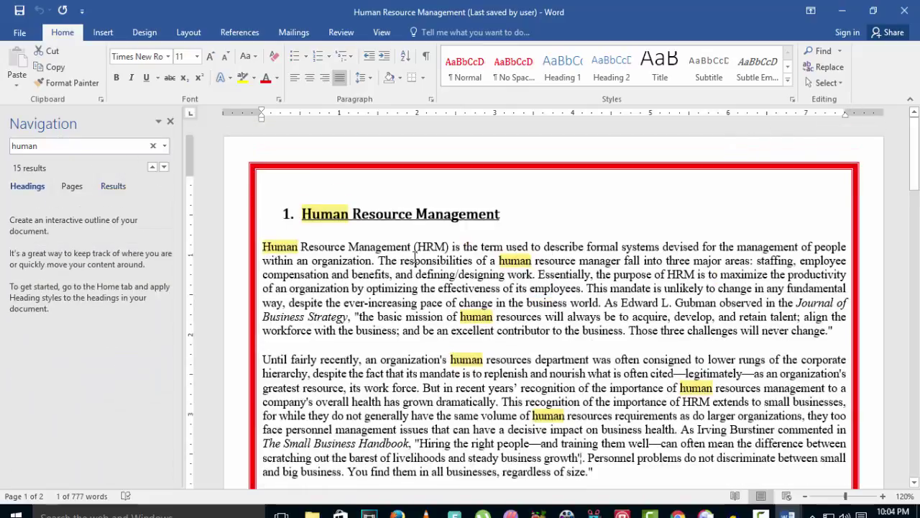
- Replace every occurrence of "human" with "Location" throughout the document and return to its beginning
left_click(832, 70)
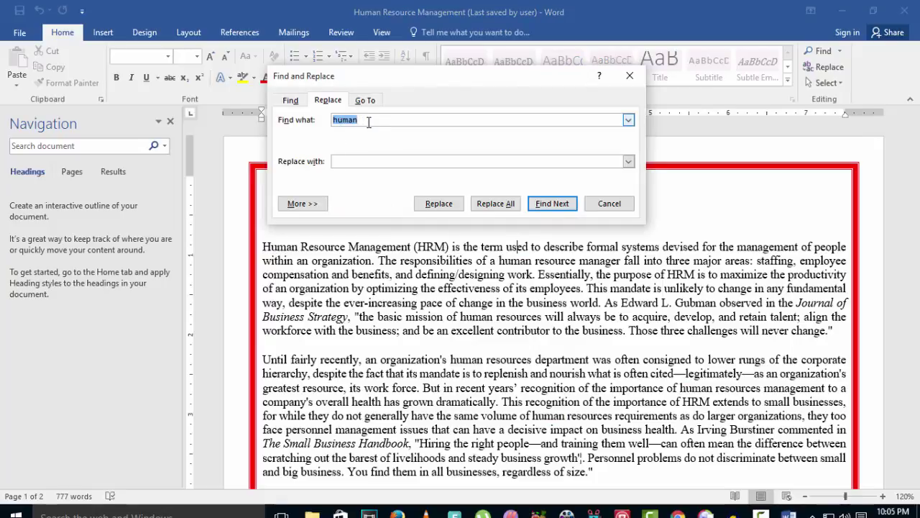
left_click(348, 161)
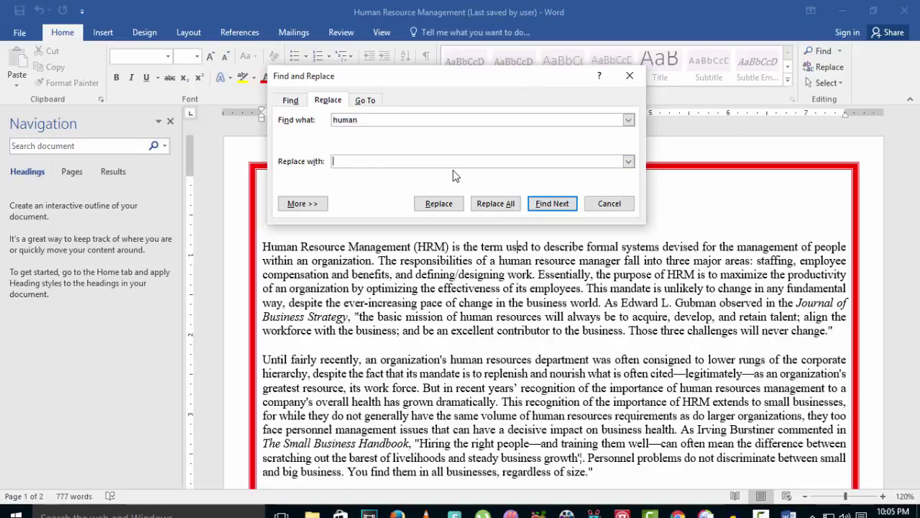
type("Loca")
left_click(457, 208)
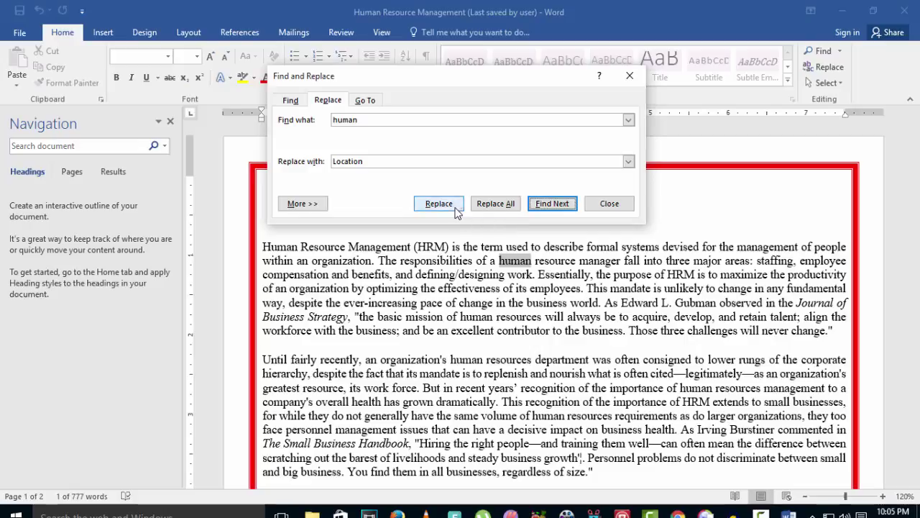
left_click(437, 207)
left_click(290, 208)
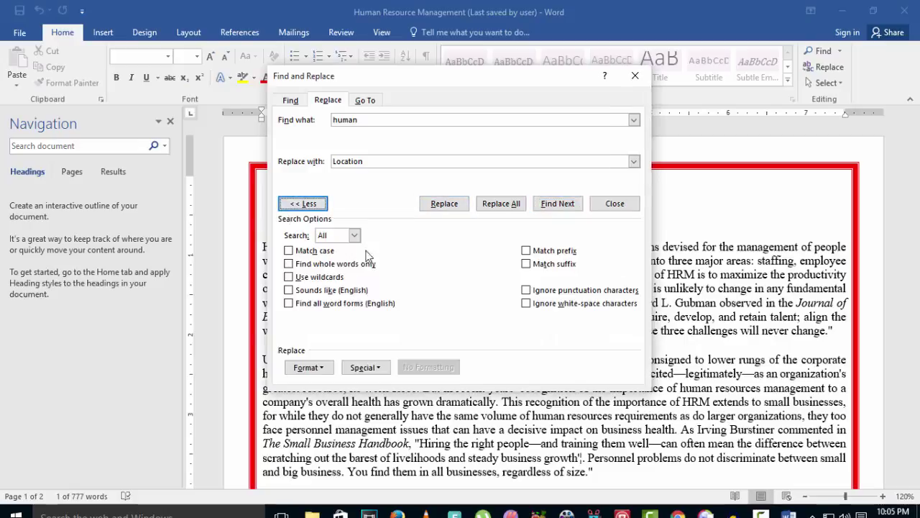
left_click(499, 205)
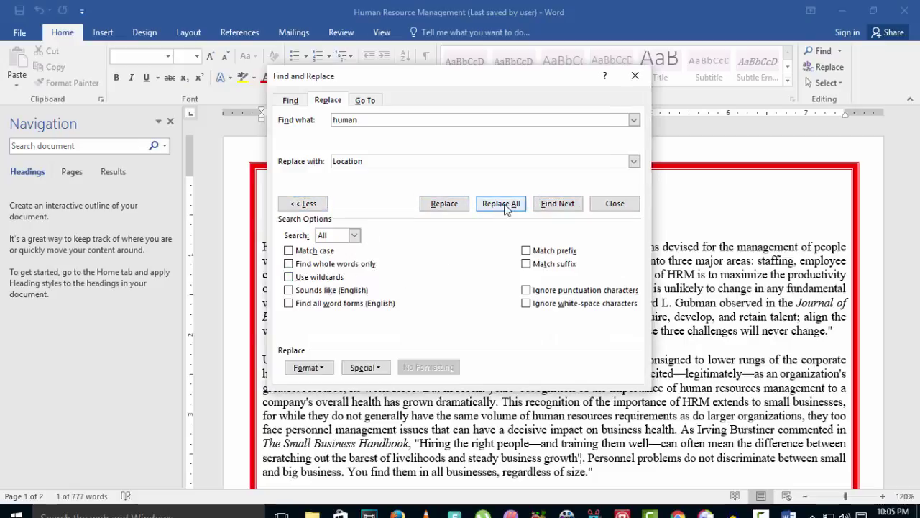
left_click(466, 297)
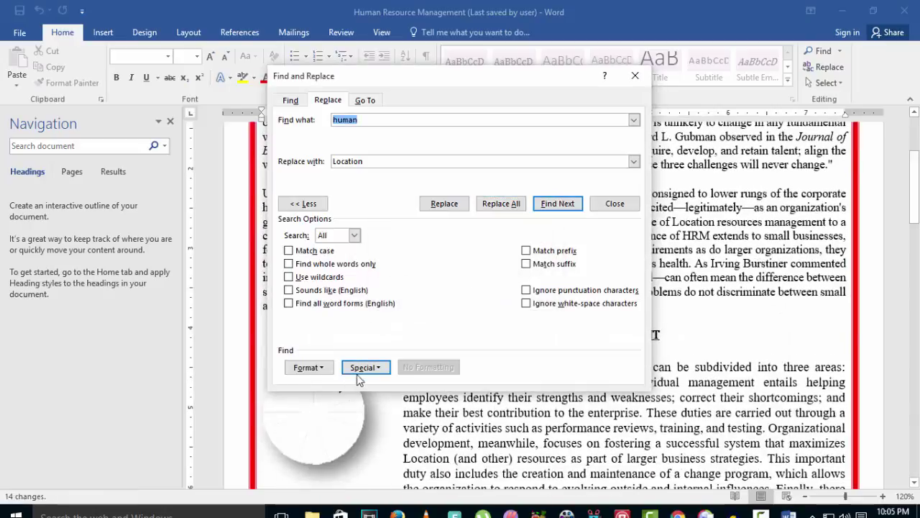
left_click(636, 76)
left_click_drag(915, 214, 914, 174)
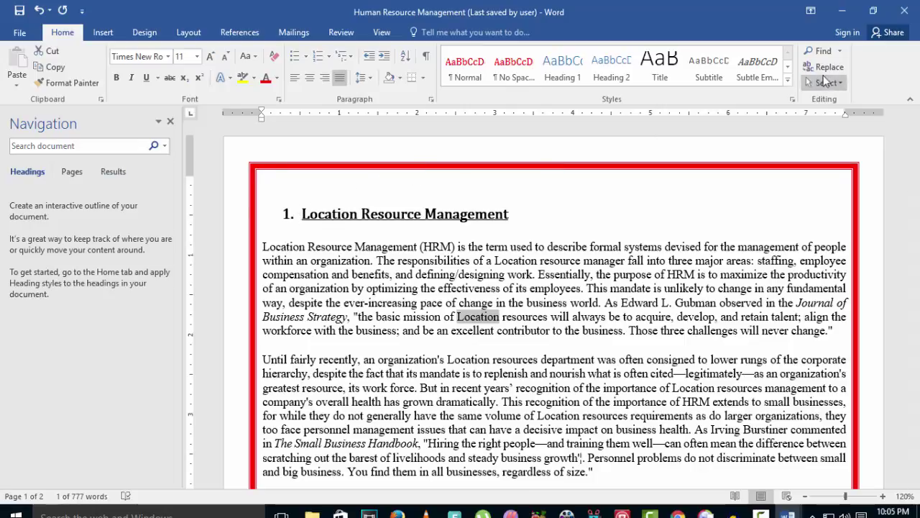
- Search the document for "location" and look through the highlighted matches
left_click(101, 146)
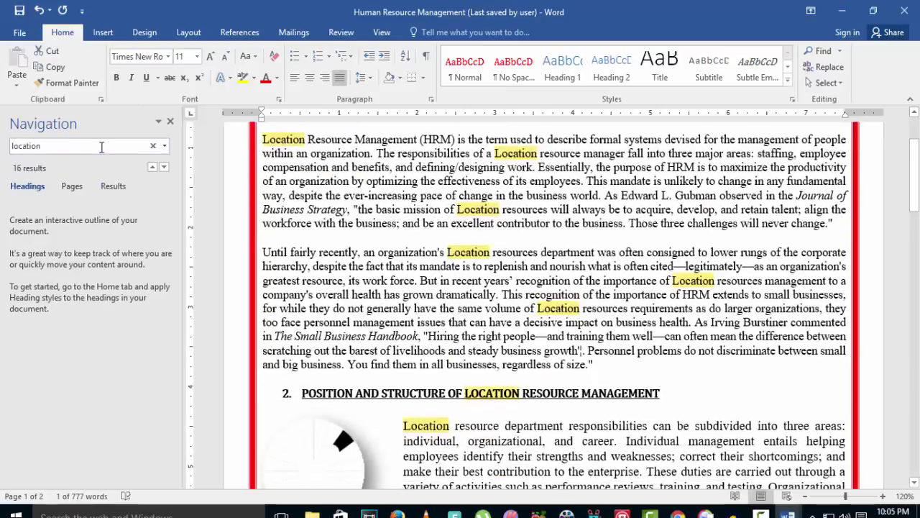
left_click_drag(917, 185, 916, 164)
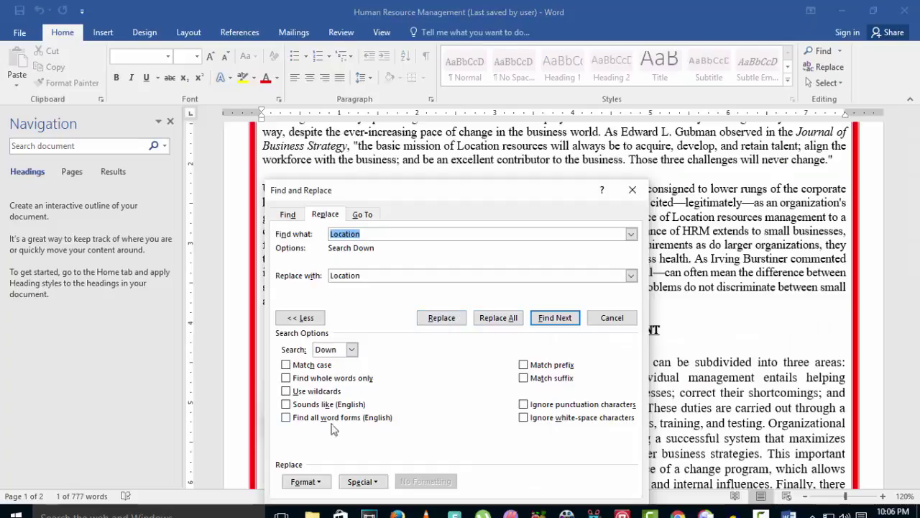
- Look through the Go To targets Section, Line, Bookmark and Footnote in Find and Replace
left_click(366, 215)
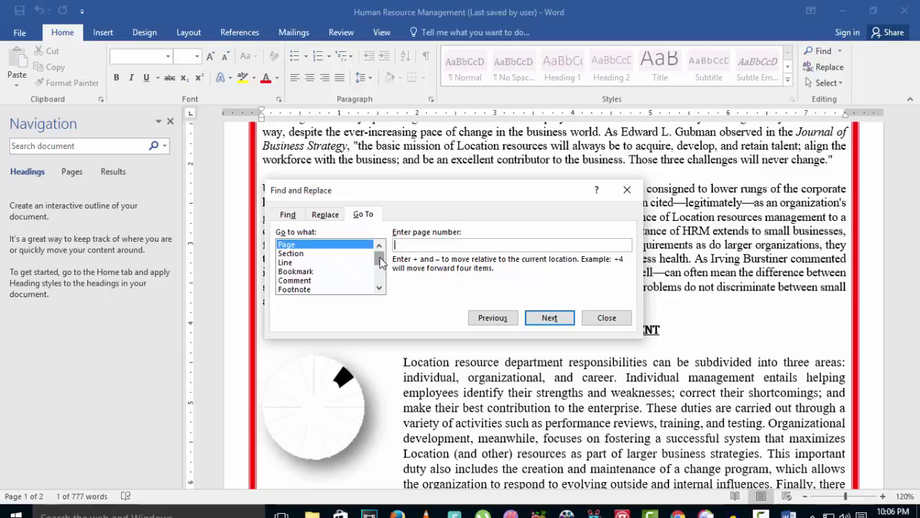
left_click(342, 254)
left_click(330, 266)
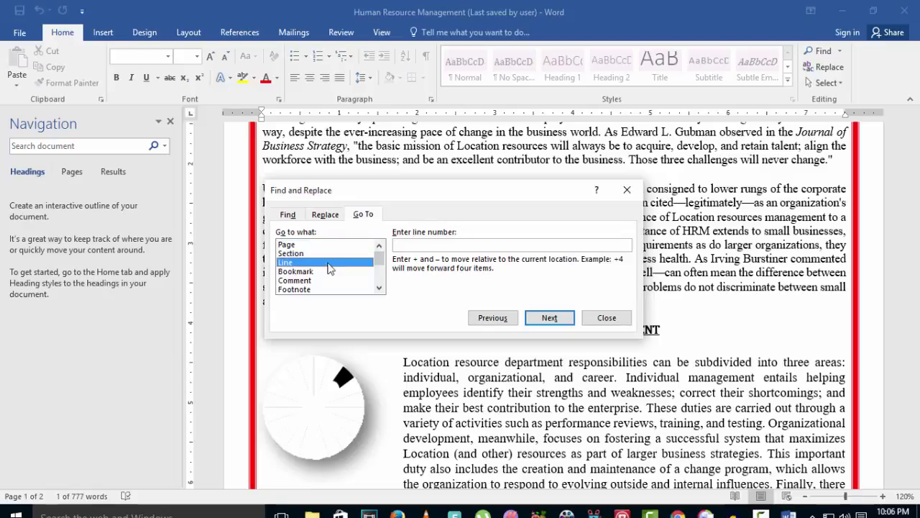
left_click(330, 272)
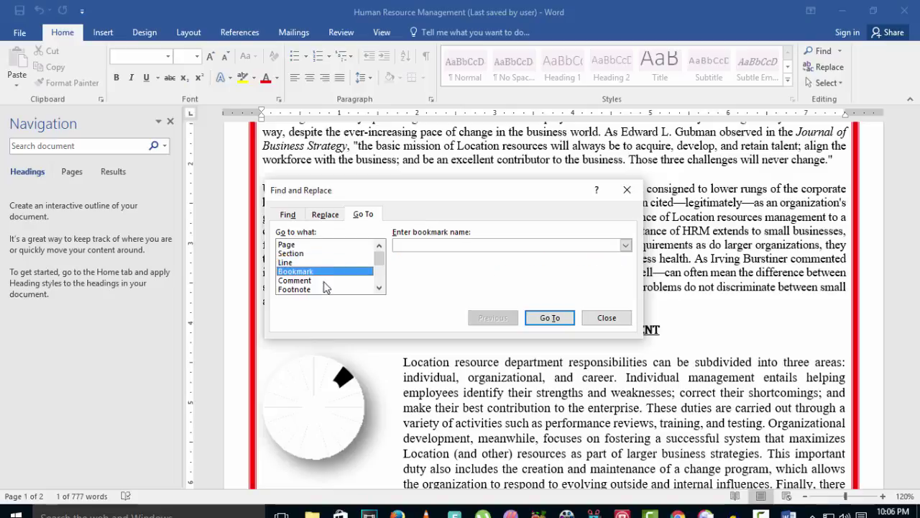
left_click(323, 289)
mouse_move(380, 263)
left_mouse_down()
mouse_move(378, 280)
mouse_move(372, 251)
left_mouse_up()
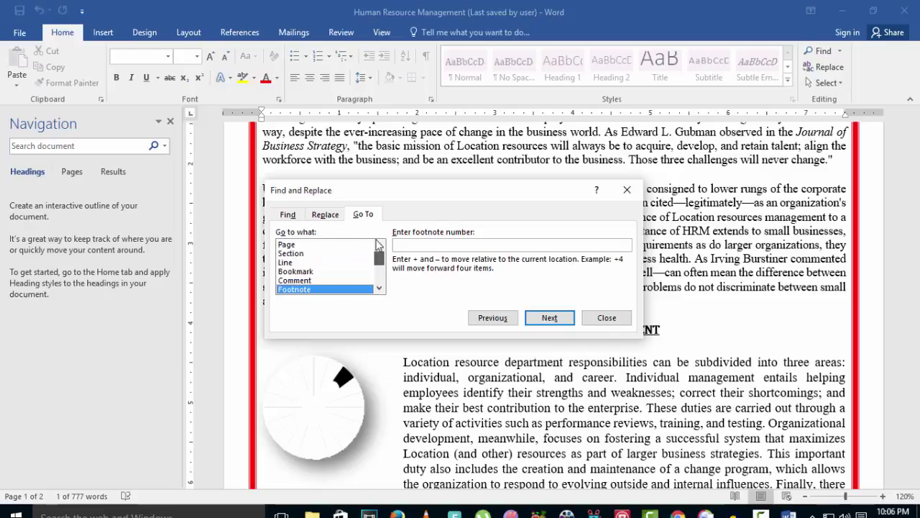
- Use Go To by page to jump to pages 2, 3 and 1 in turn
left_click(324, 244)
left_click(445, 246)
type("2")
left_click(551, 318)
left_click(467, 244)
type("3")
left_click(550, 318)
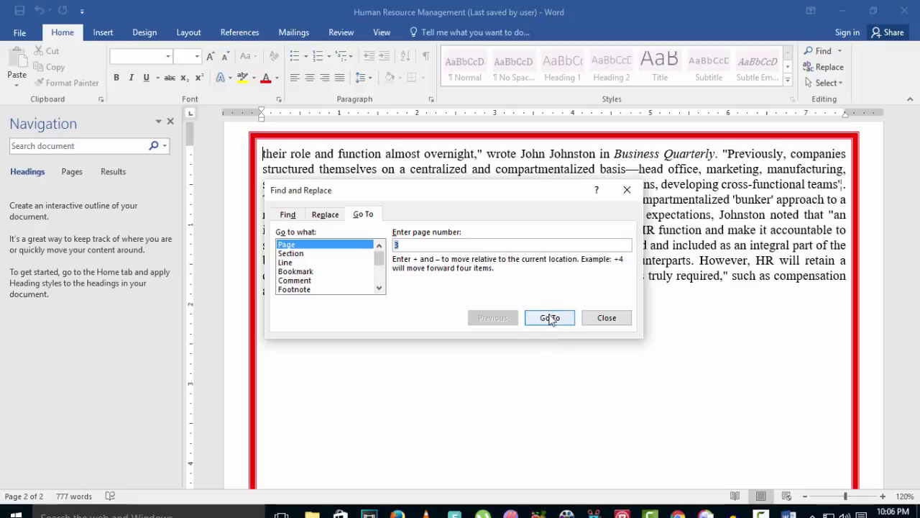
type("1")
left_click(548, 318)
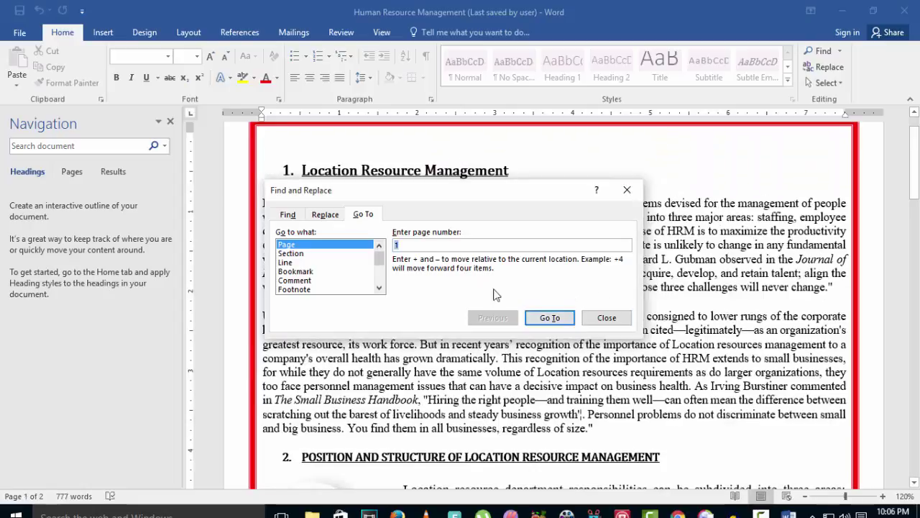
- Use Go To by section to jump to section 1 and try a relative section jump
left_click(324, 253)
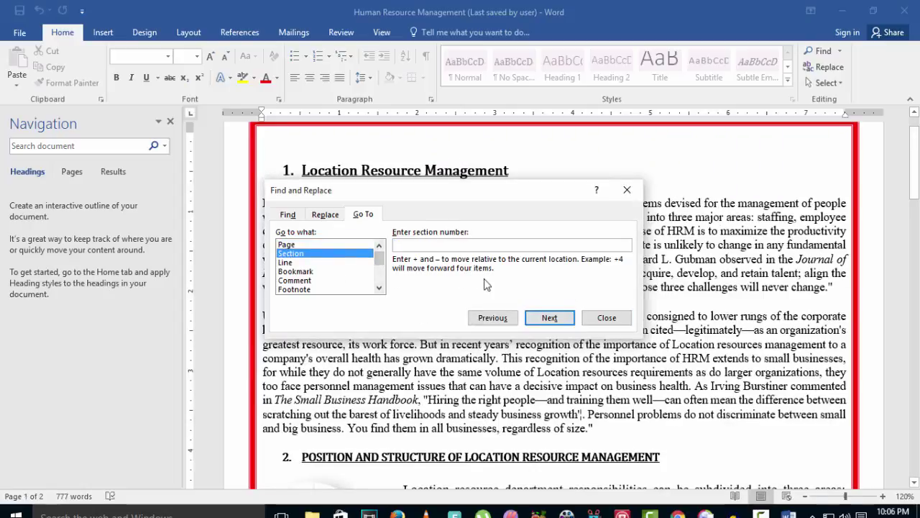
left_click(548, 319)
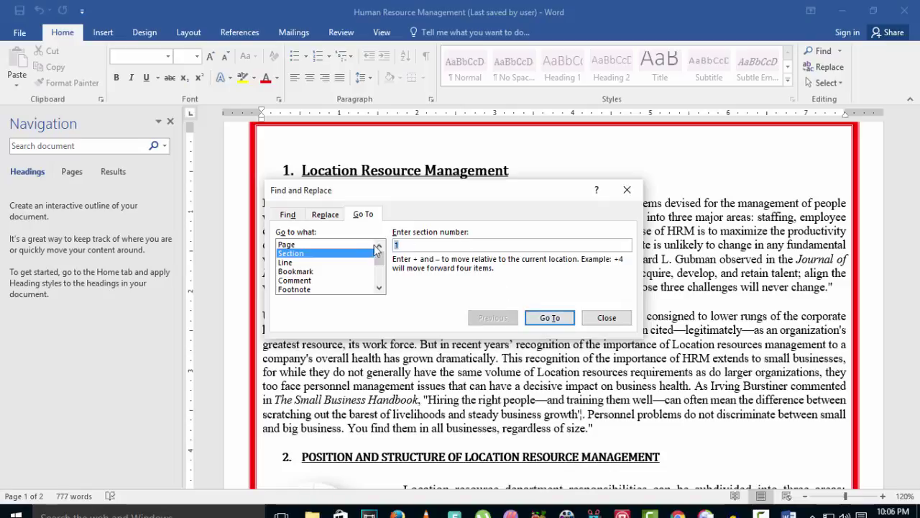
type("+")
left_click(551, 321)
- Use Go To by line to move forward with +1 and +2, and clear the line number
left_click(340, 272)
left_click(338, 263)
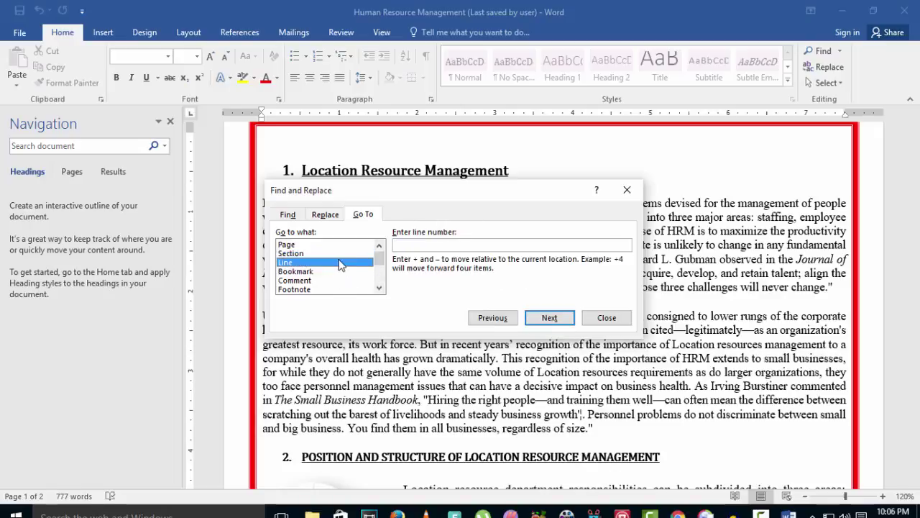
left_click(396, 243)
type("+1")
left_click(550, 321)
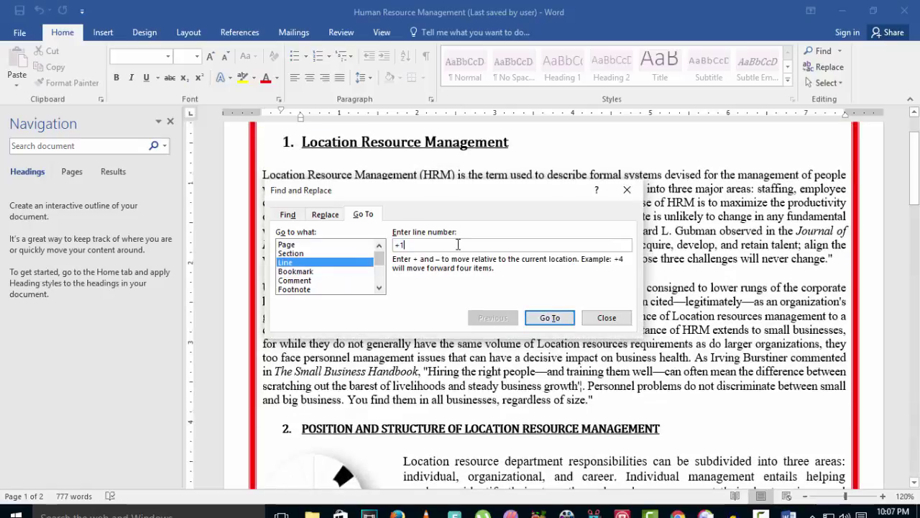
key("Return")
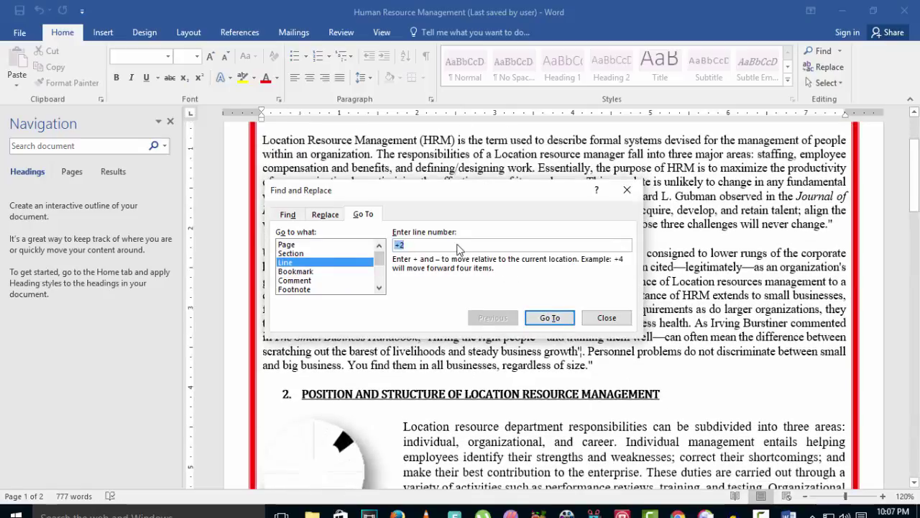
key("BackSpace")
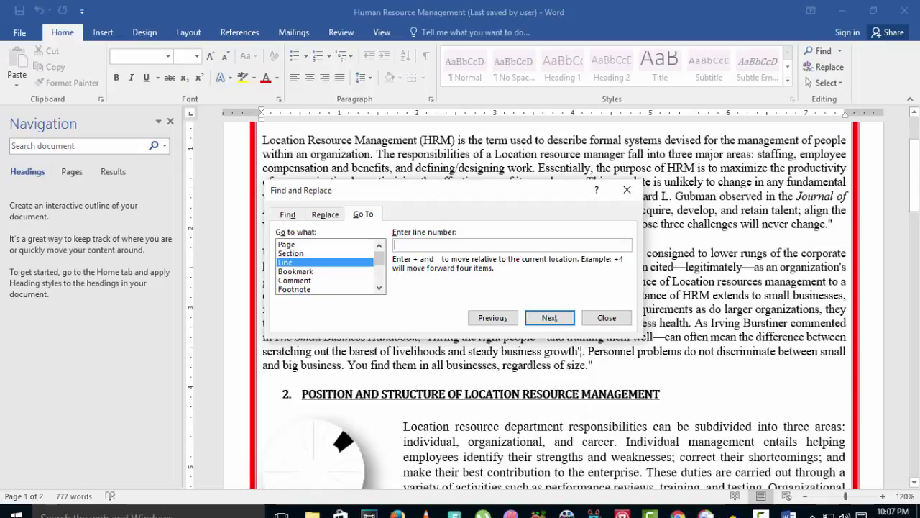
- Look at the Bookmark and Comment targets of Go To and close the dialog
left_click(305, 273)
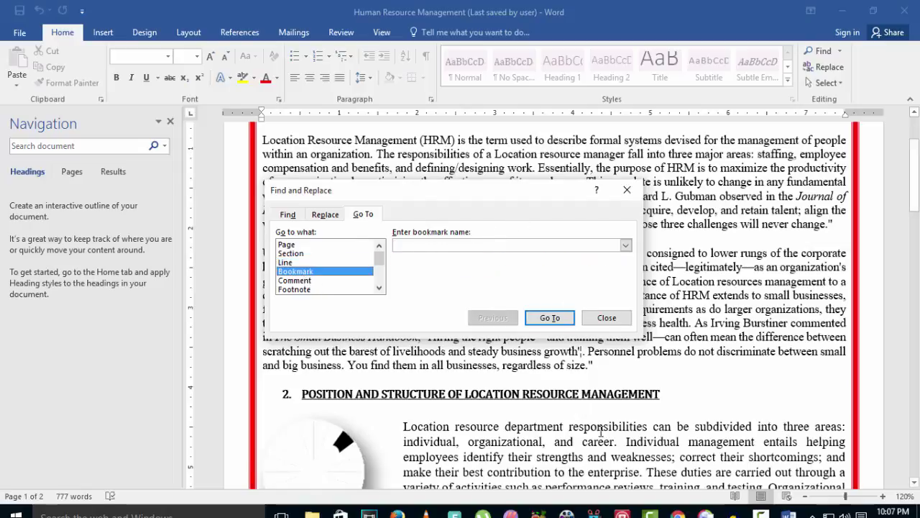
left_click(316, 279)
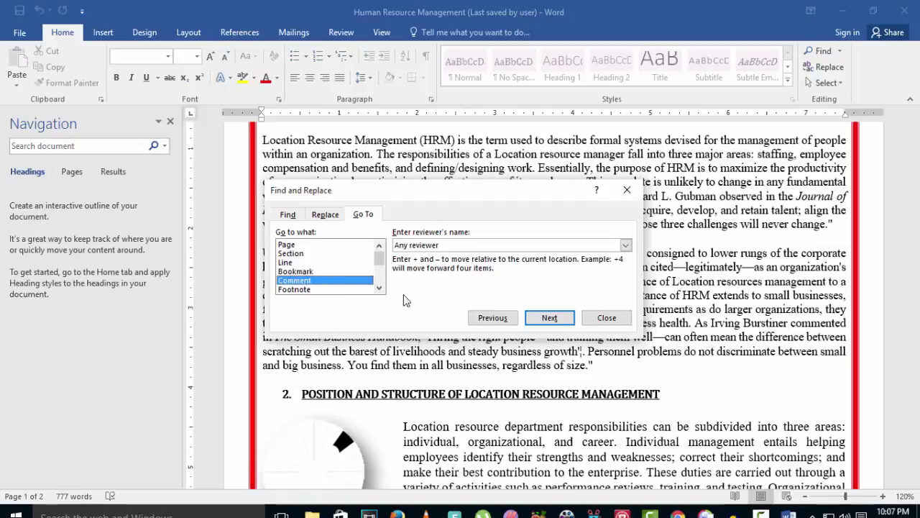
left_click(607, 317)
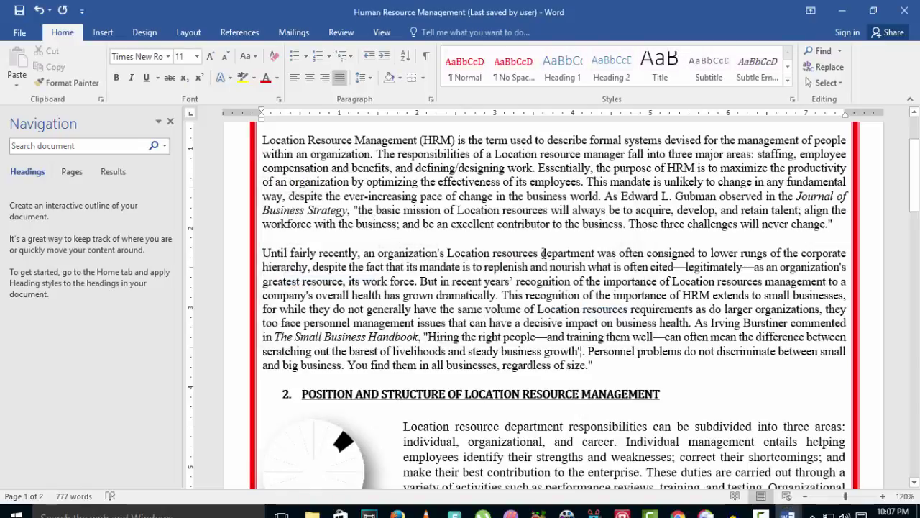
- Close the Navigation pane and return to the start of the document
left_click(170, 121)
left_click_drag(916, 220, 916, 187)
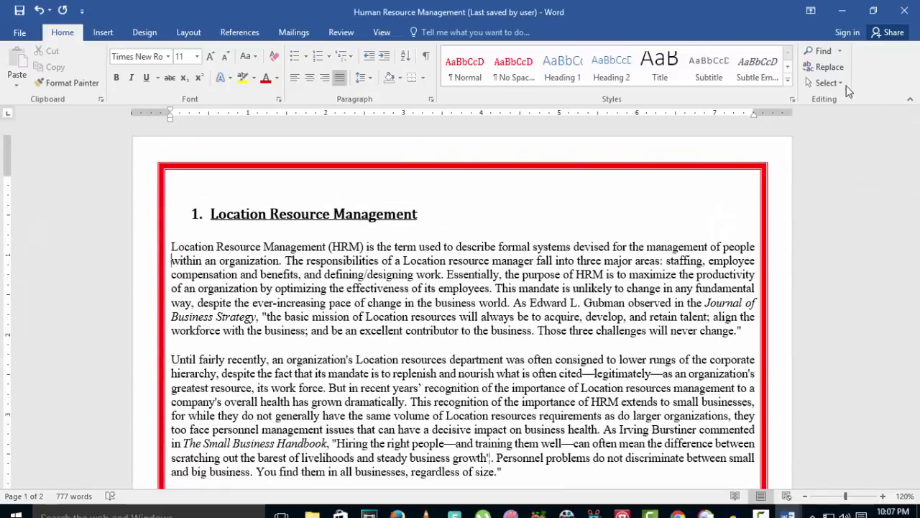
left_click(838, 82)
left_click(847, 88)
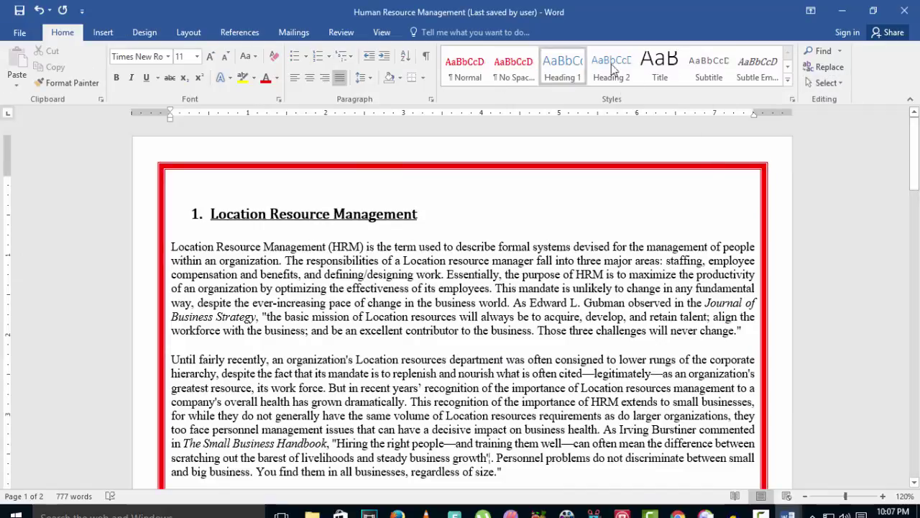
left_click(101, 34)
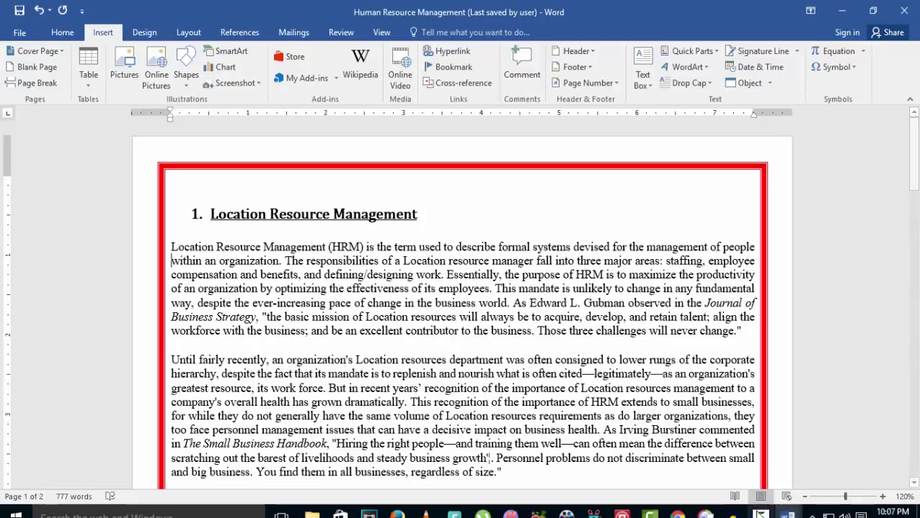
left_click(761, 515)
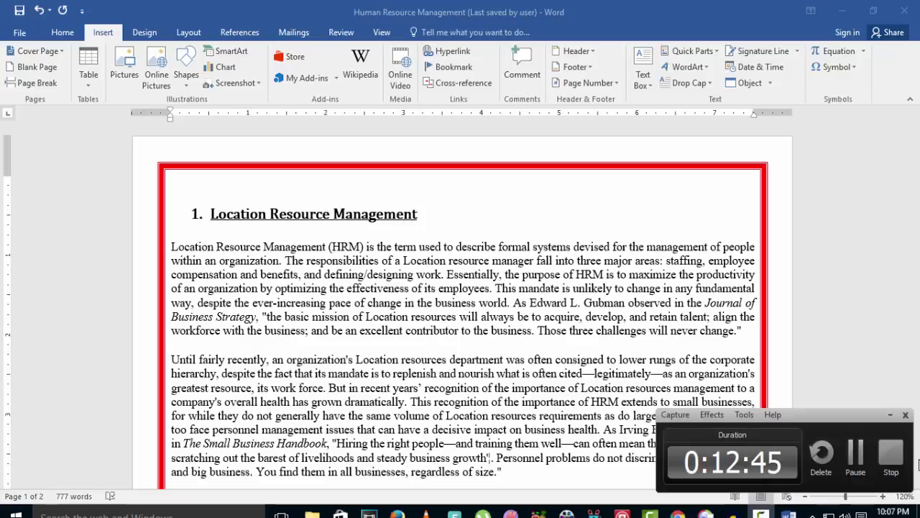
left_click(893, 454)
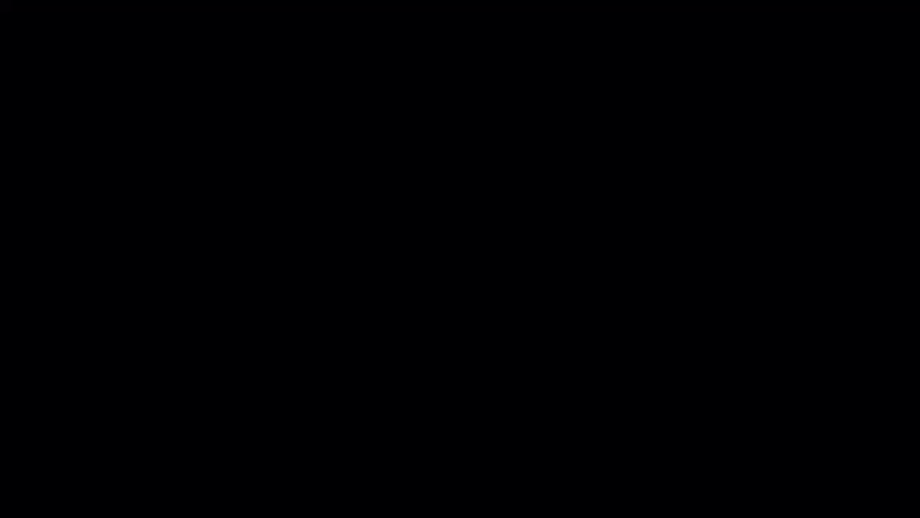